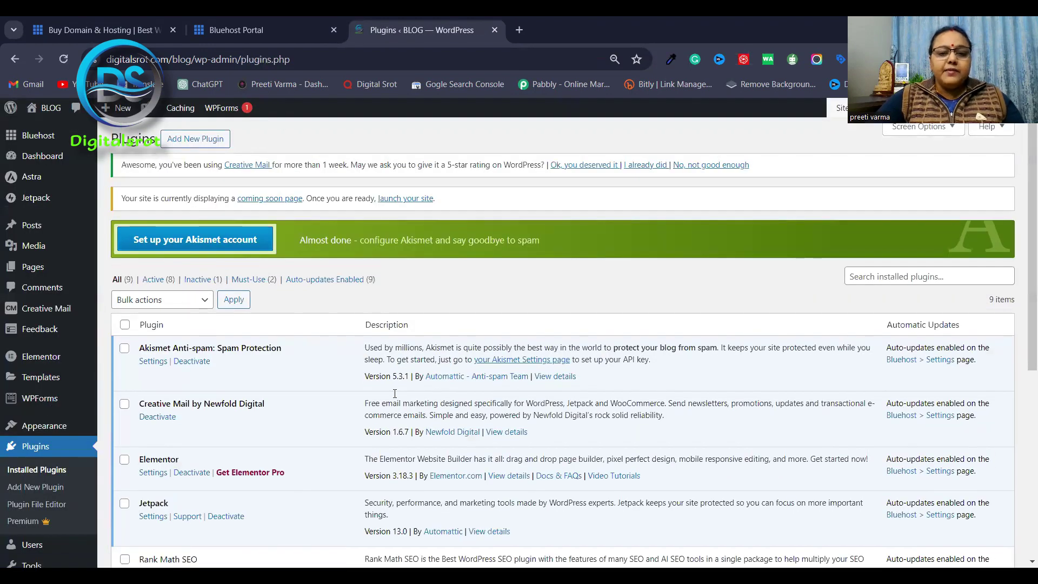
Open the page for adding new plugins and search the plugin directory for "sina"
{"action": "left_click", "coordinate": [196, 141]}
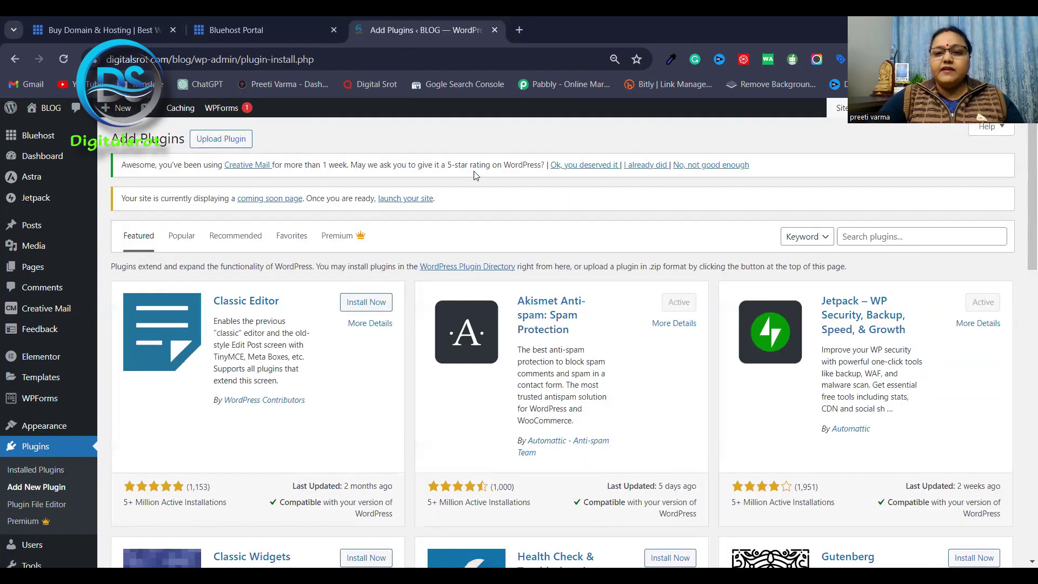
{"action": "left_click", "coordinate": [855, 237]}
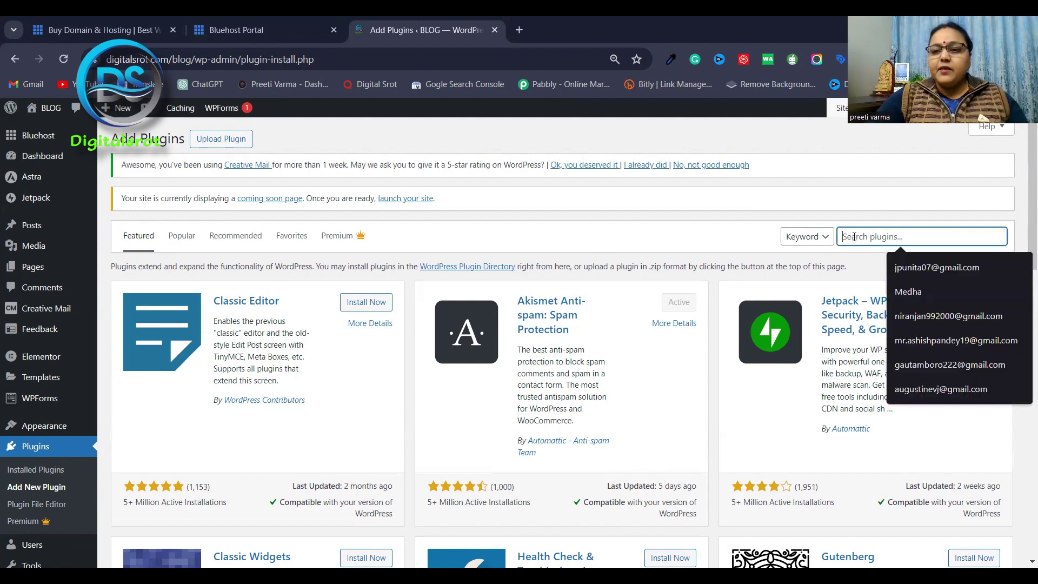
{"action": "type", "text": "s"}
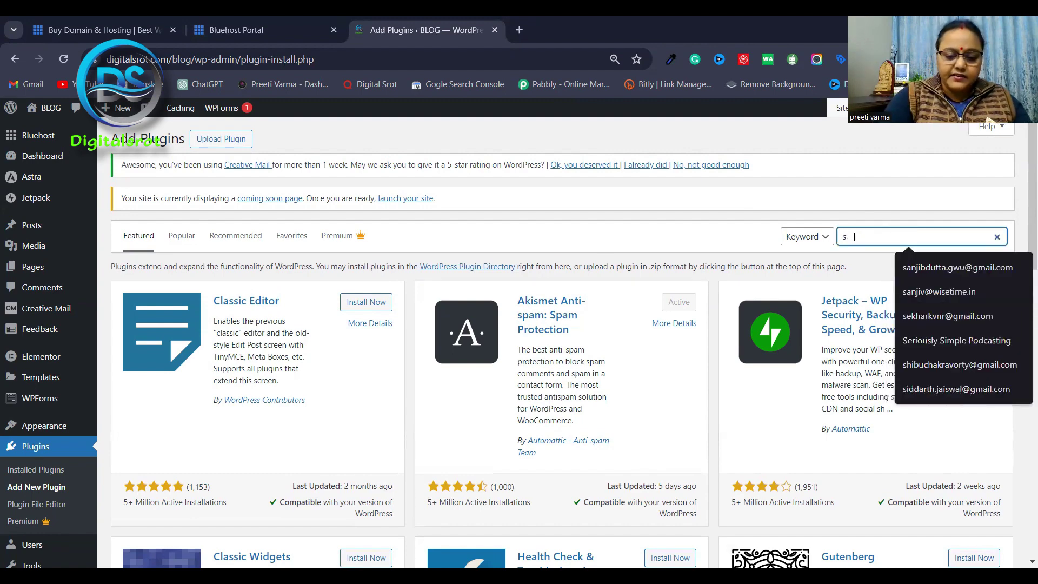
{"action": "type", "text": "in"}
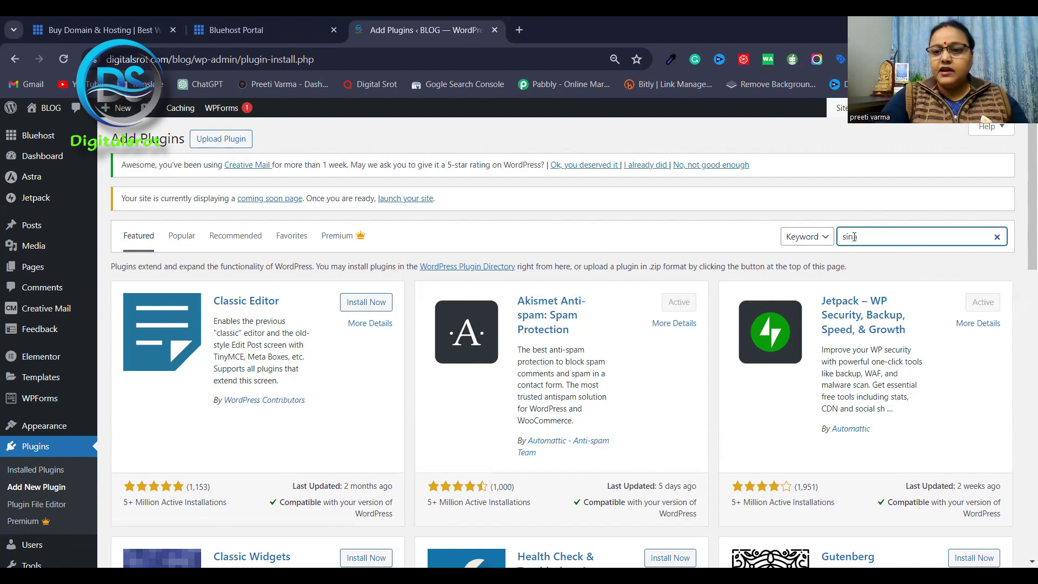
{"action": "type", "text": "a"}
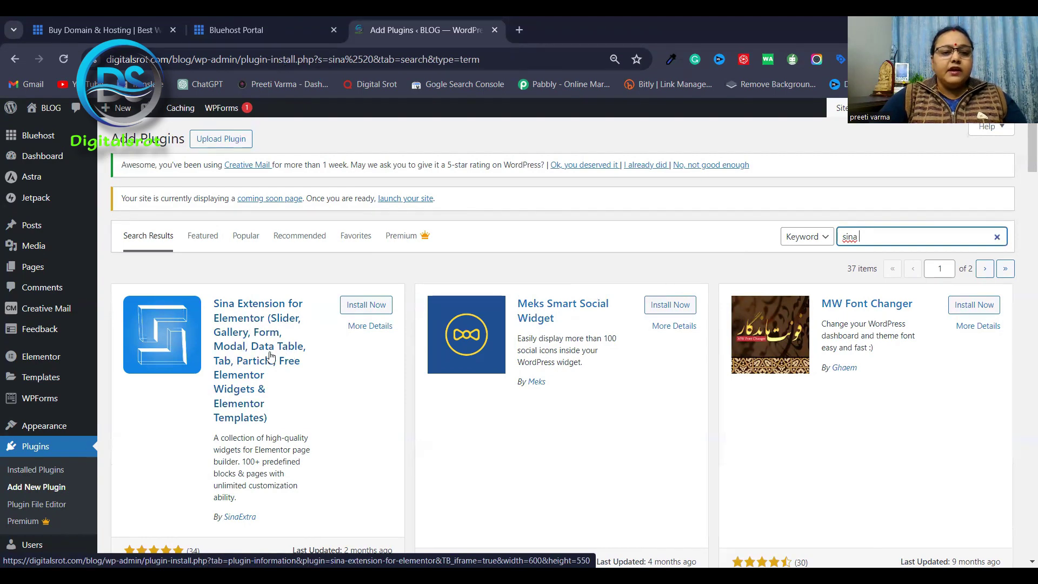
Install and activate the Sina Extension for Elementor plugin
{"action": "left_click", "coordinate": [368, 305]}
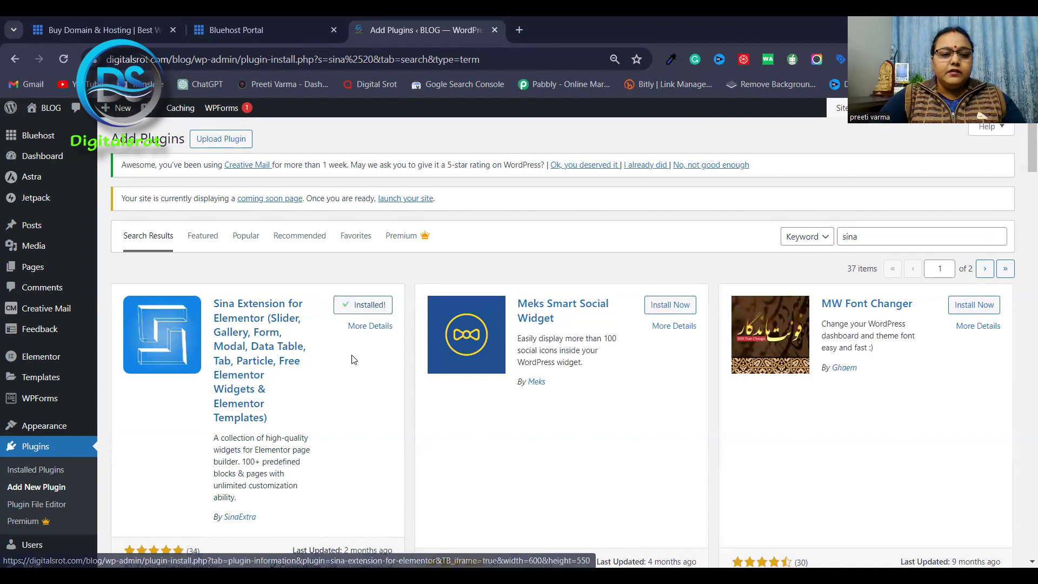
{"action": "left_click", "coordinate": [364, 309]}
{"action": "left_click", "coordinate": [364, 309]}
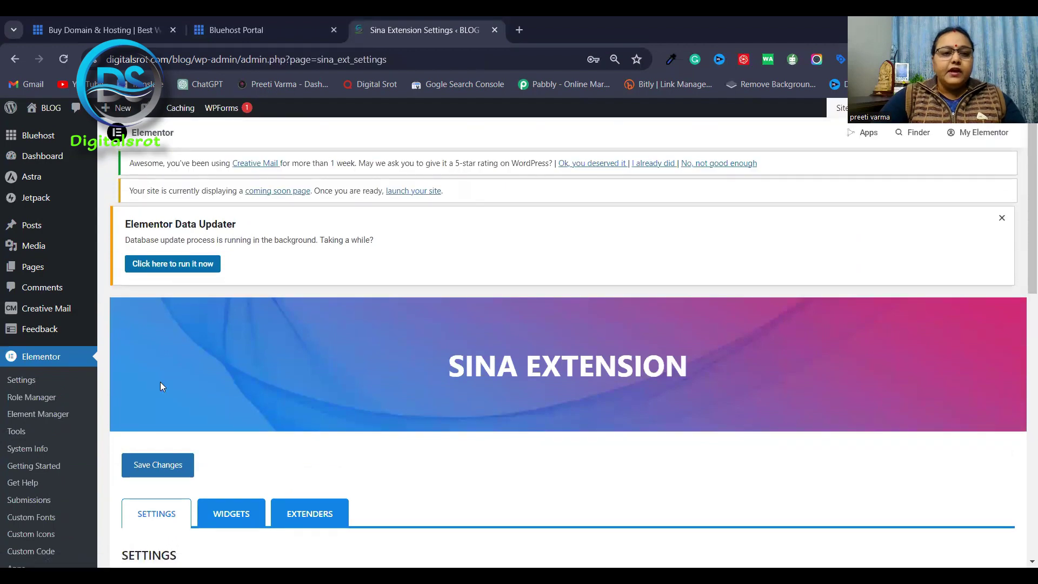
Look over the Sina Extension's API, template and rollback settings, and go to Elementor's saved templates
{"action": "scroll", "coordinate": [161, 386], "scroll_direction": "down", "scroll_amount": 8}
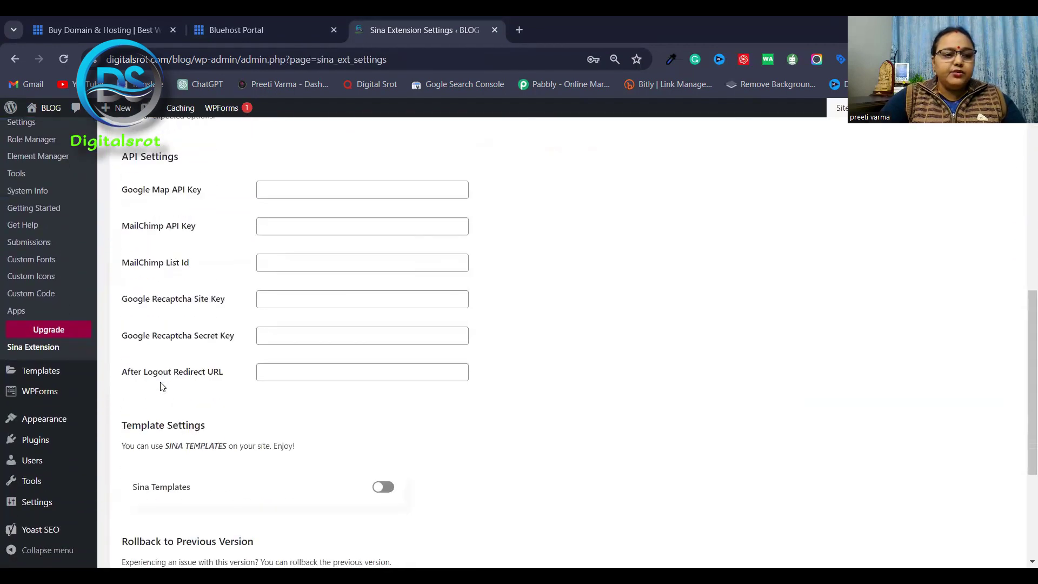
{"action": "scroll", "coordinate": [161, 386], "scroll_direction": "down", "scroll_amount": 3}
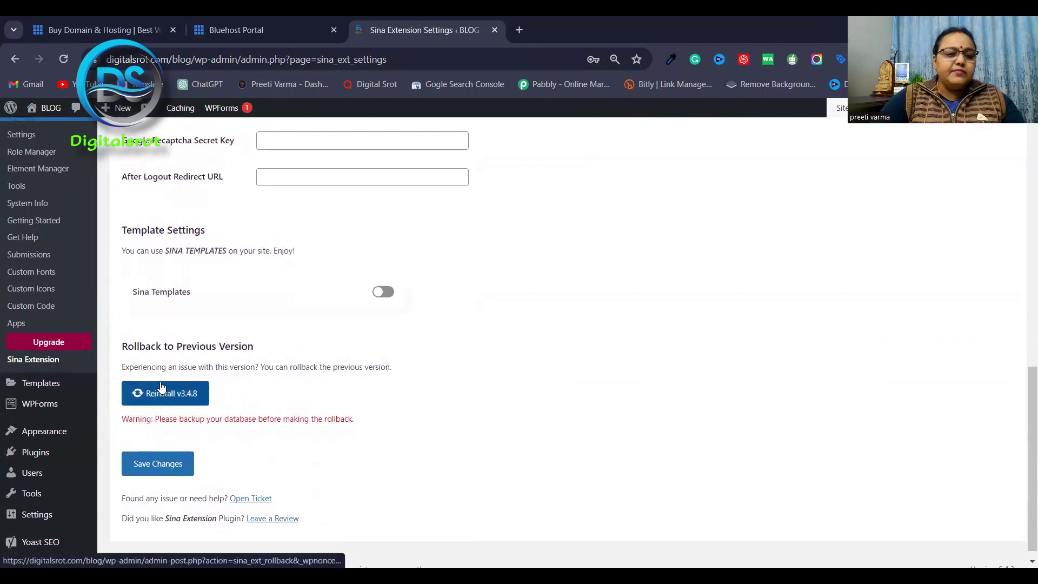
{"action": "scroll", "coordinate": [162, 384], "scroll_direction": "up", "scroll_amount": 6}
{"action": "scroll", "coordinate": [161, 385], "scroll_direction": "down", "scroll_amount": 4}
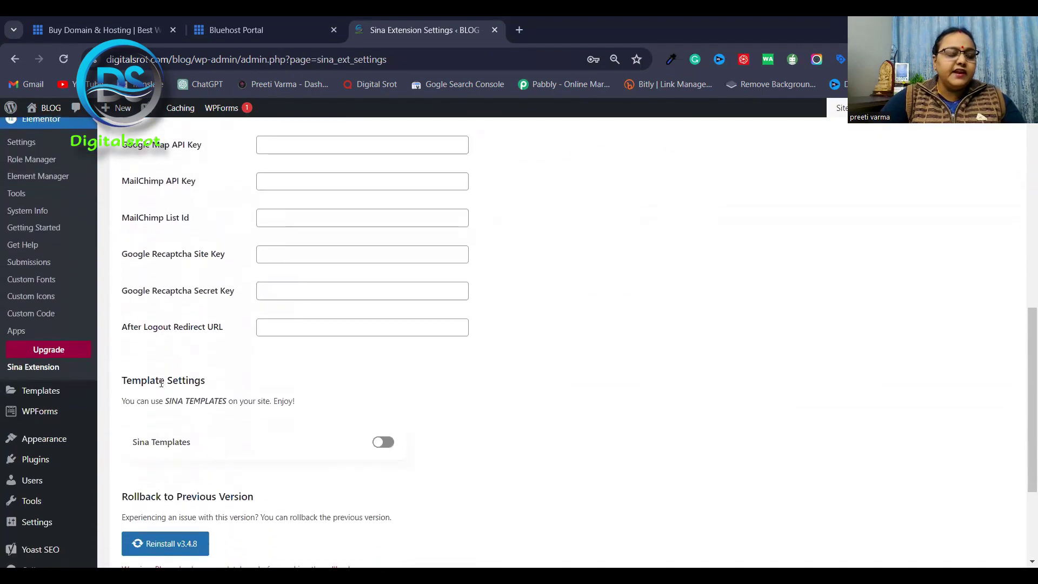
{"action": "mouse_move", "coordinate": [47, 394]}
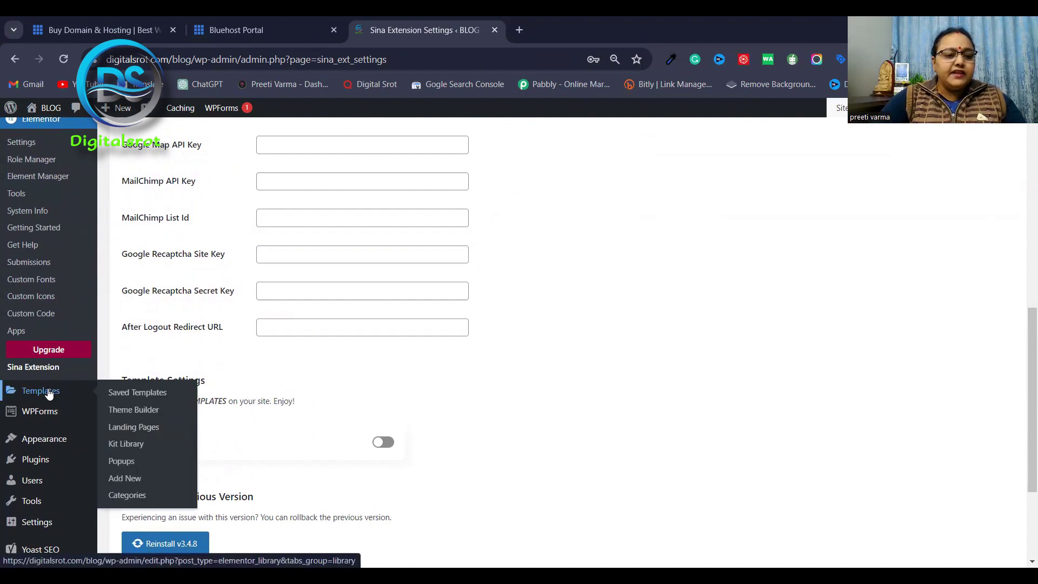
{"action": "left_click", "coordinate": [47, 392]}
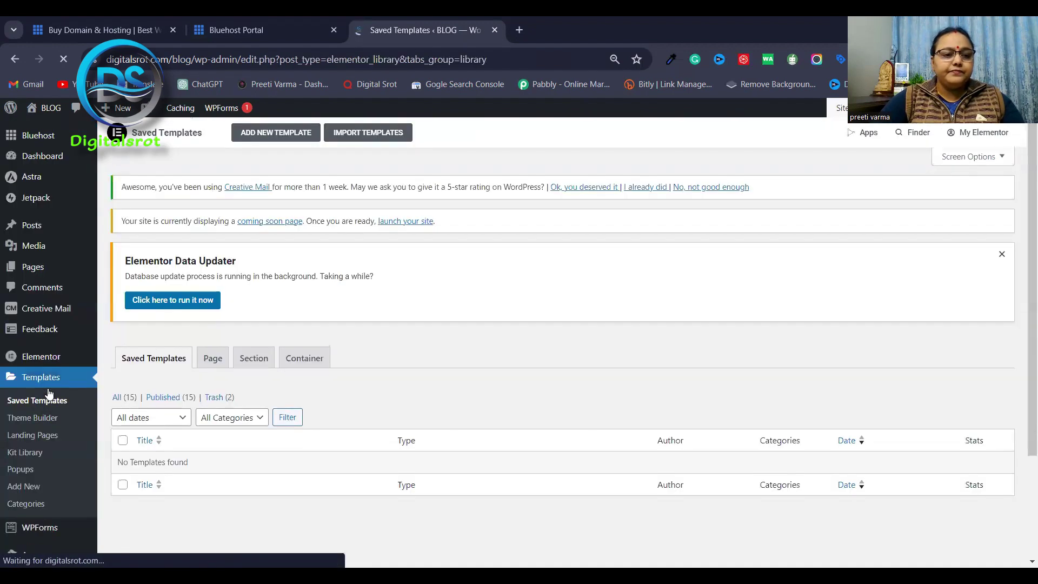
Create a new Elementor template of type Section named "Slider 1"
{"action": "left_click", "coordinate": [278, 136]}
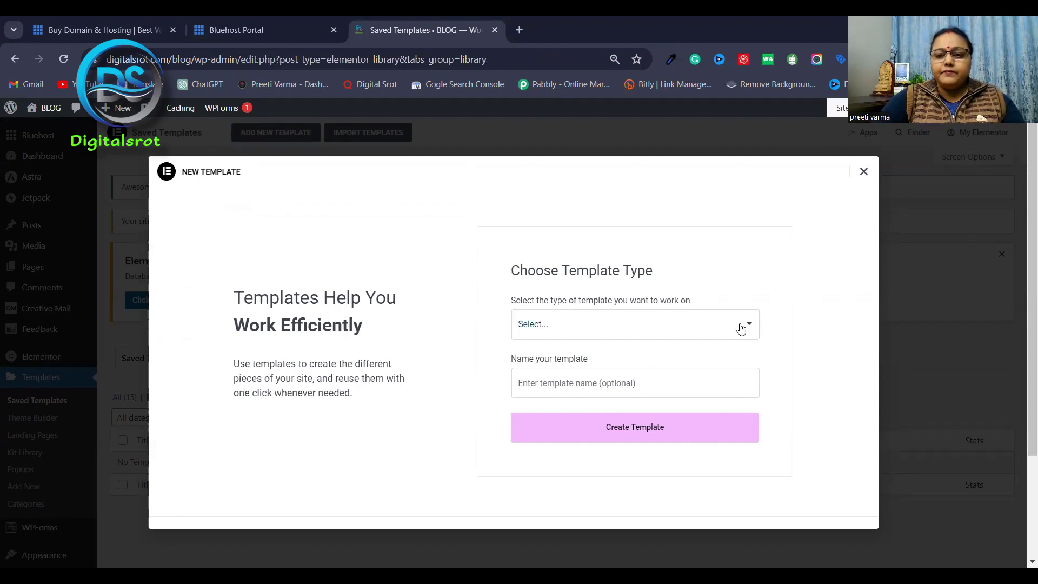
{"action": "left_click", "coordinate": [599, 325]}
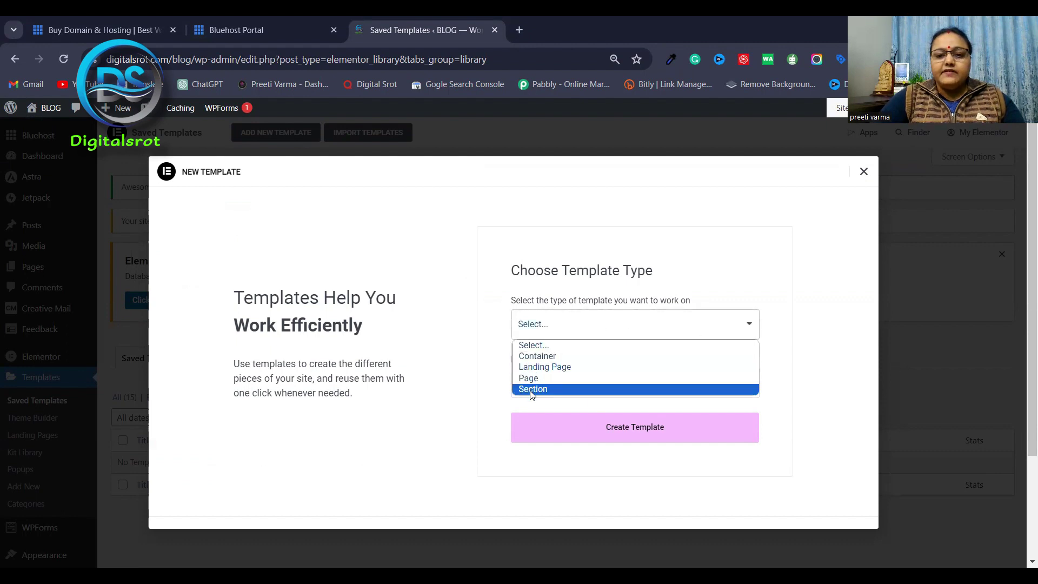
{"action": "left_click", "coordinate": [532, 390]}
{"action": "left_click", "coordinate": [527, 382]}
{"action": "type", "text": "S"}
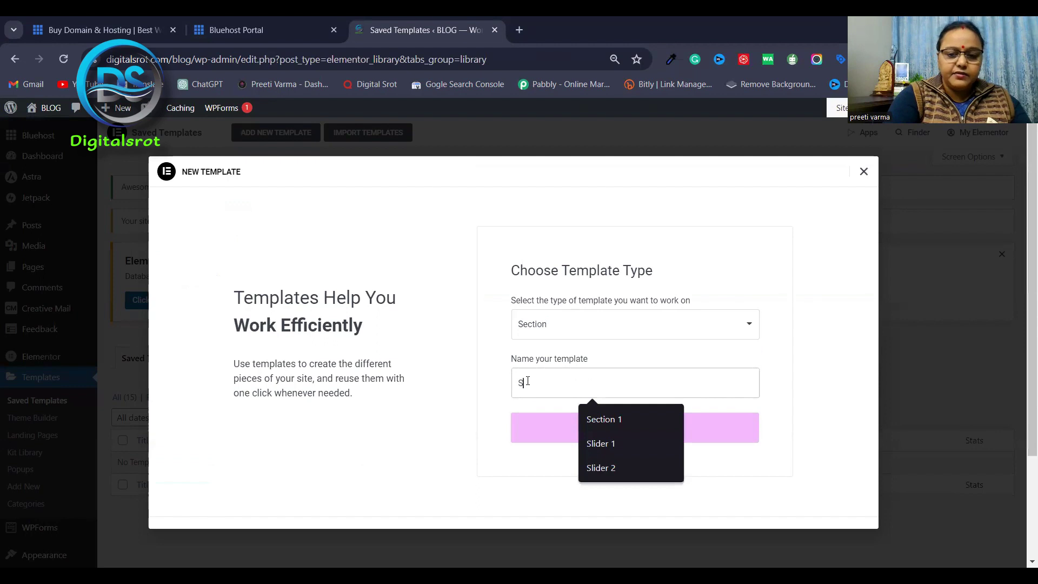
{"action": "left_click", "coordinate": [589, 446]}
{"action": "left_click", "coordinate": [611, 440]}
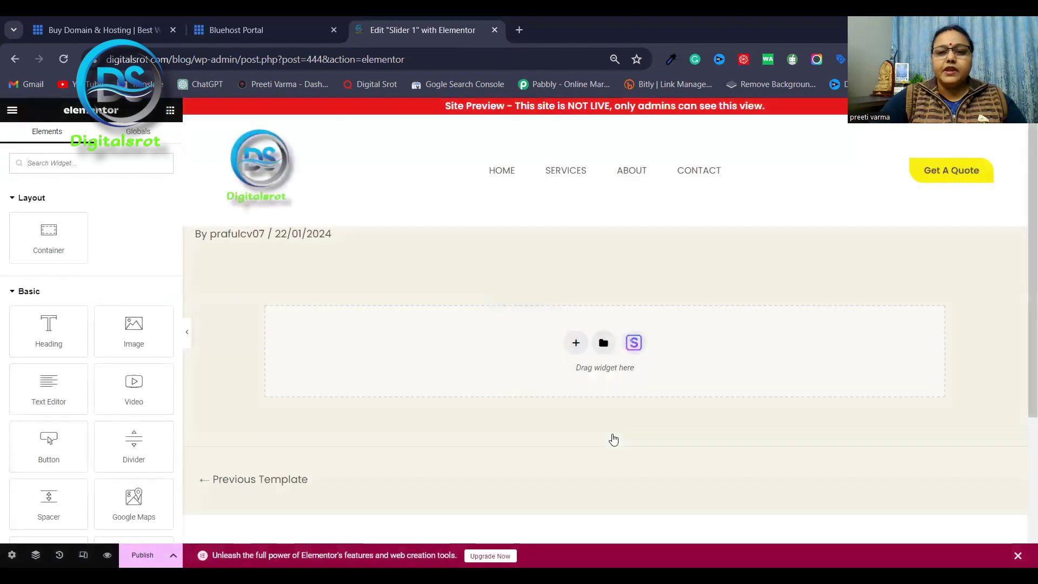
Insert the centred "This Headline Grabs Visitors' Attention" block from the library's Hero category into the template
{"action": "left_click", "coordinate": [602, 344]}
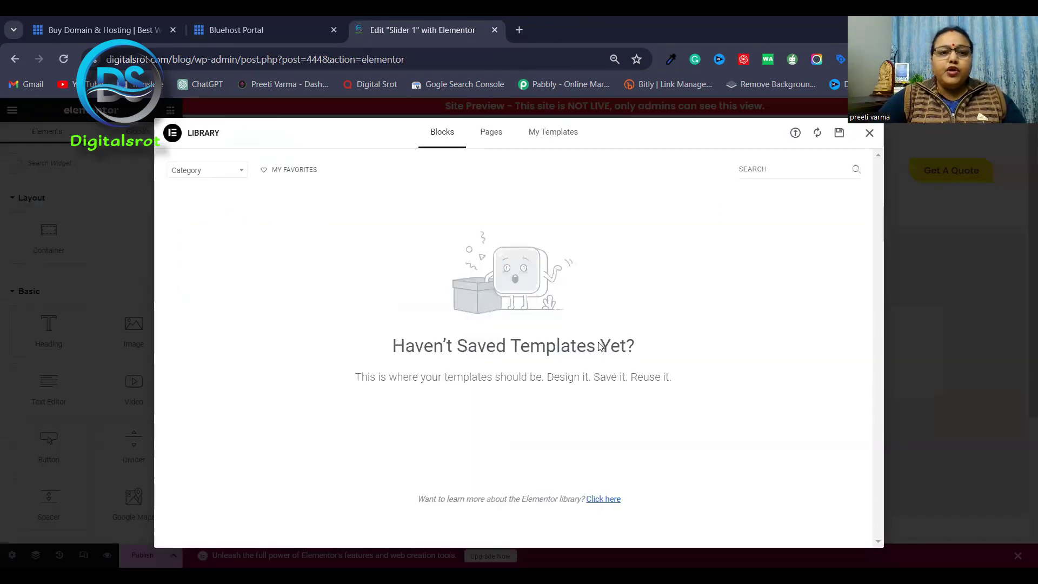
{"action": "left_click", "coordinate": [240, 172]}
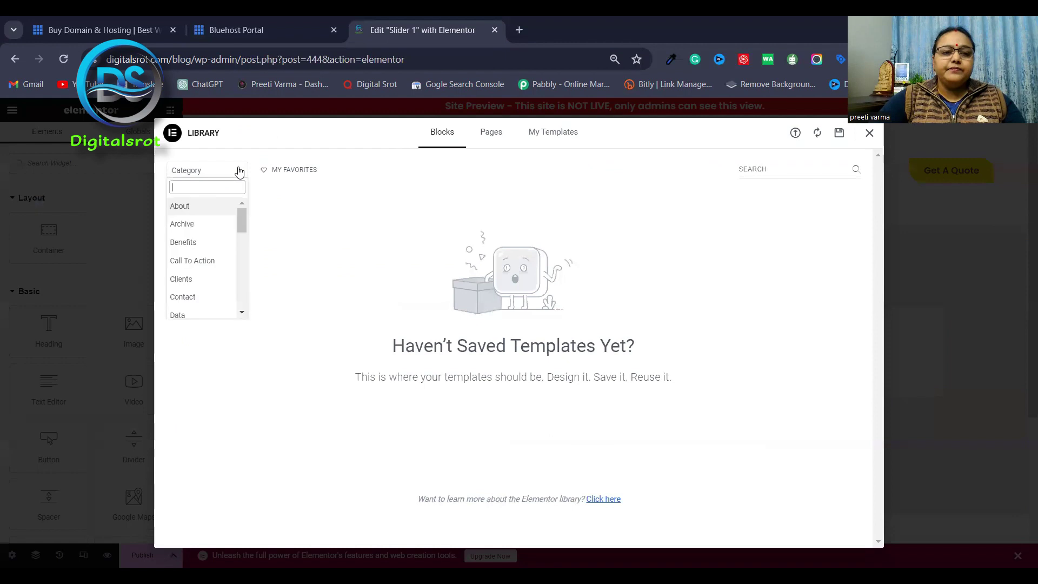
{"action": "scroll", "coordinate": [203, 284], "scroll_direction": "down", "scroll_amount": 1}
{"action": "scroll", "coordinate": [203, 284], "scroll_direction": "down", "scroll_amount": 3}
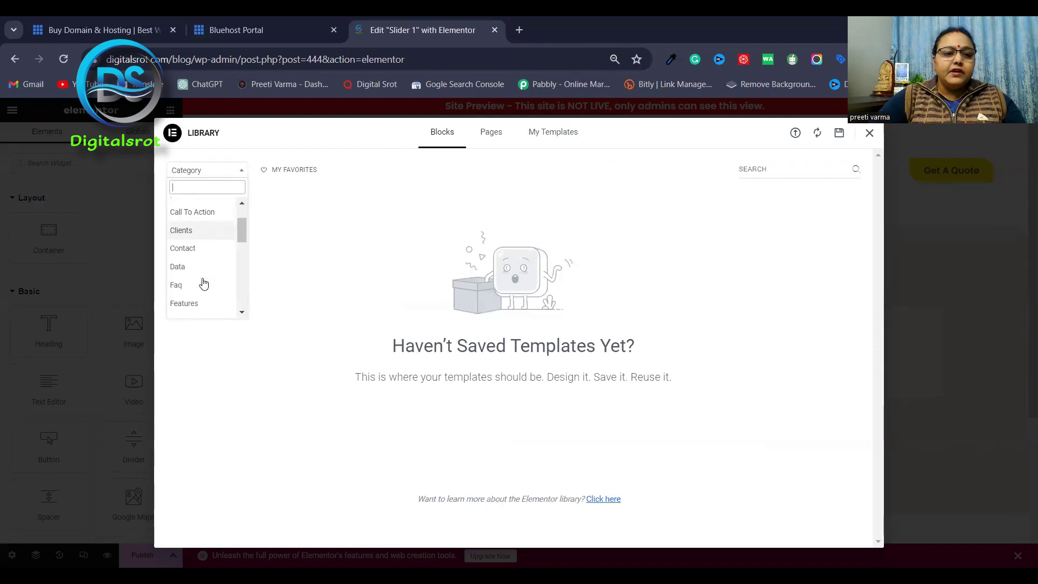
{"action": "scroll", "coordinate": [203, 284], "scroll_direction": "down", "scroll_amount": 1}
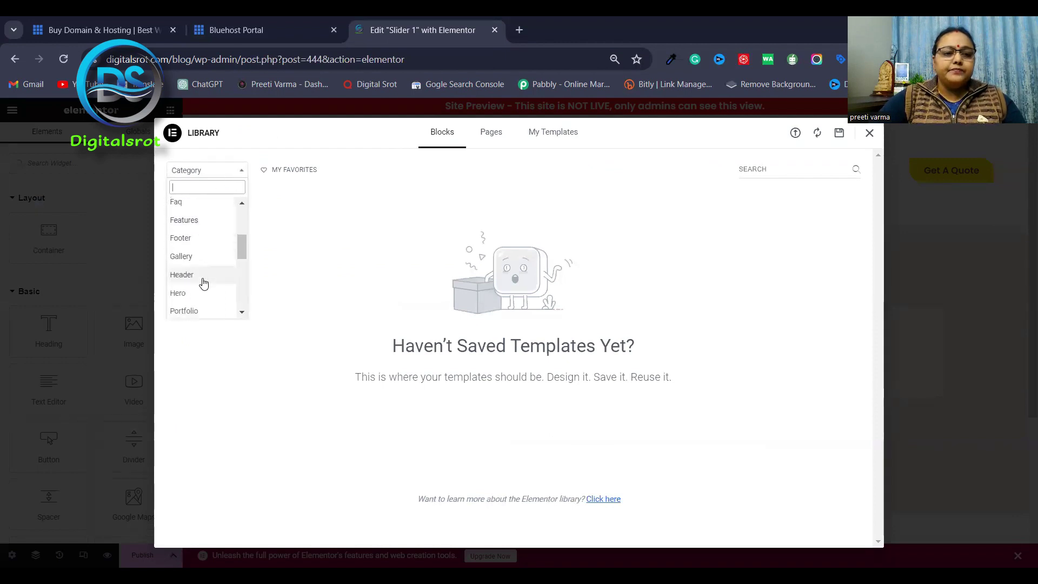
{"action": "left_click", "coordinate": [204, 283]}
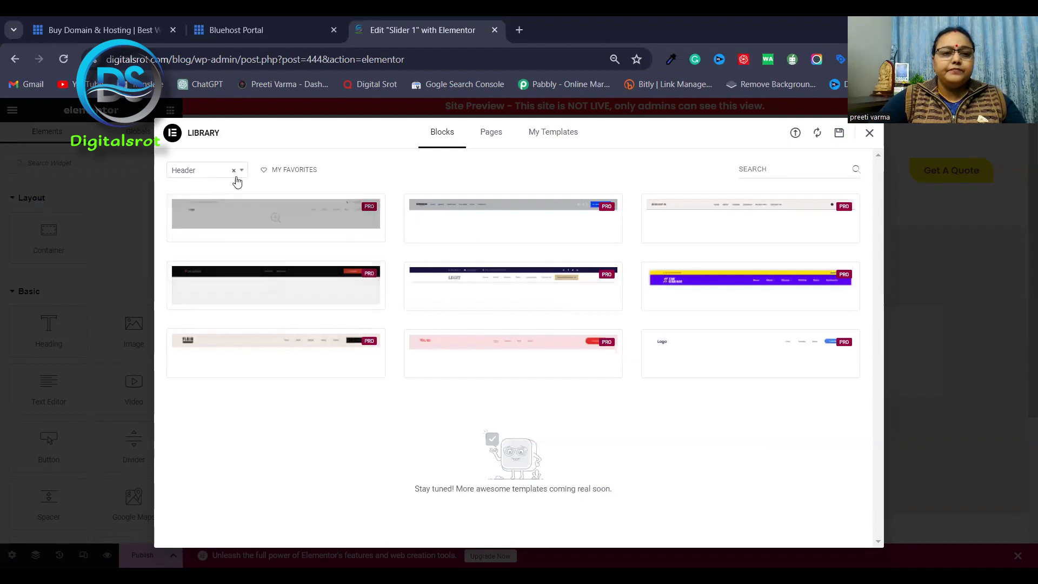
{"action": "left_click", "coordinate": [243, 171]}
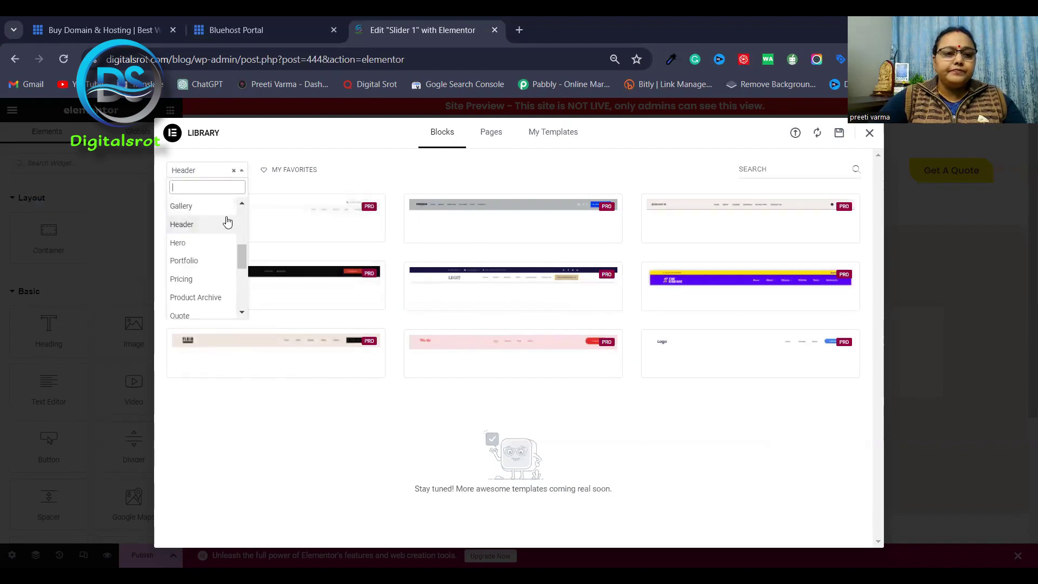
{"action": "left_click", "coordinate": [208, 239]}
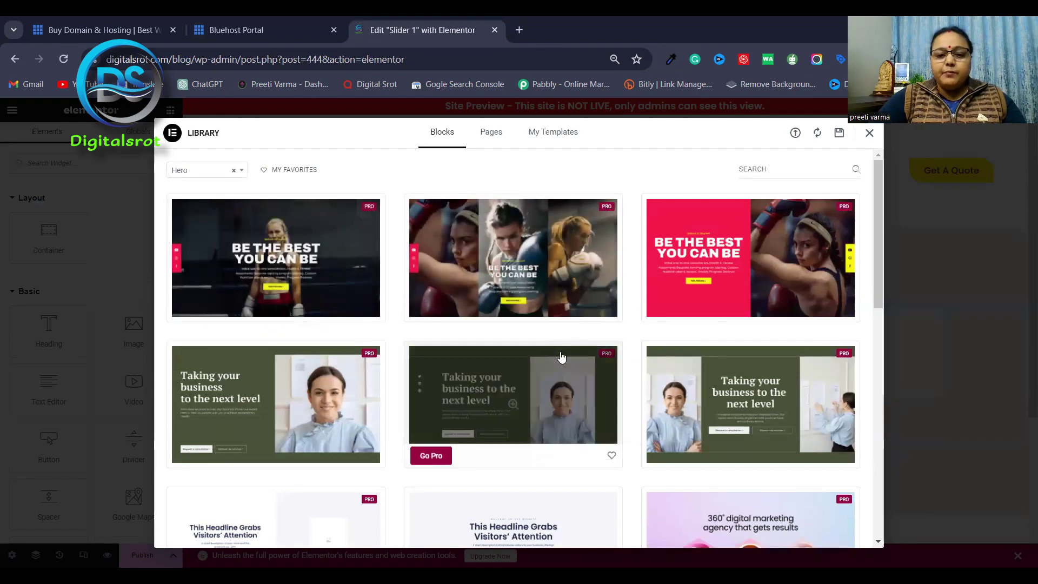
{"action": "scroll", "coordinate": [560, 358], "scroll_direction": "down", "scroll_amount": 3}
{"action": "left_click", "coordinate": [527, 300]}
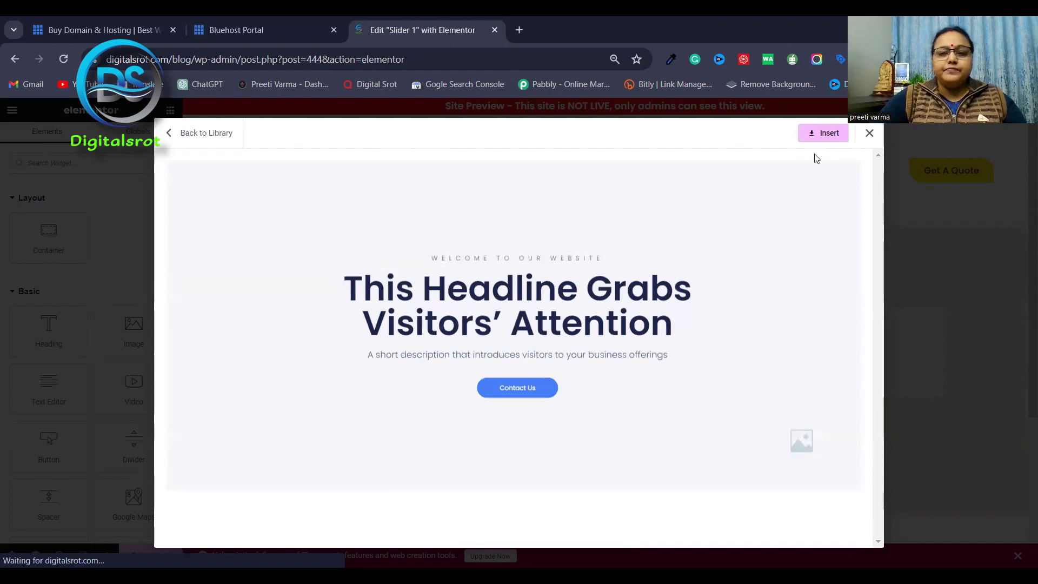
{"action": "left_click", "coordinate": [811, 140]}
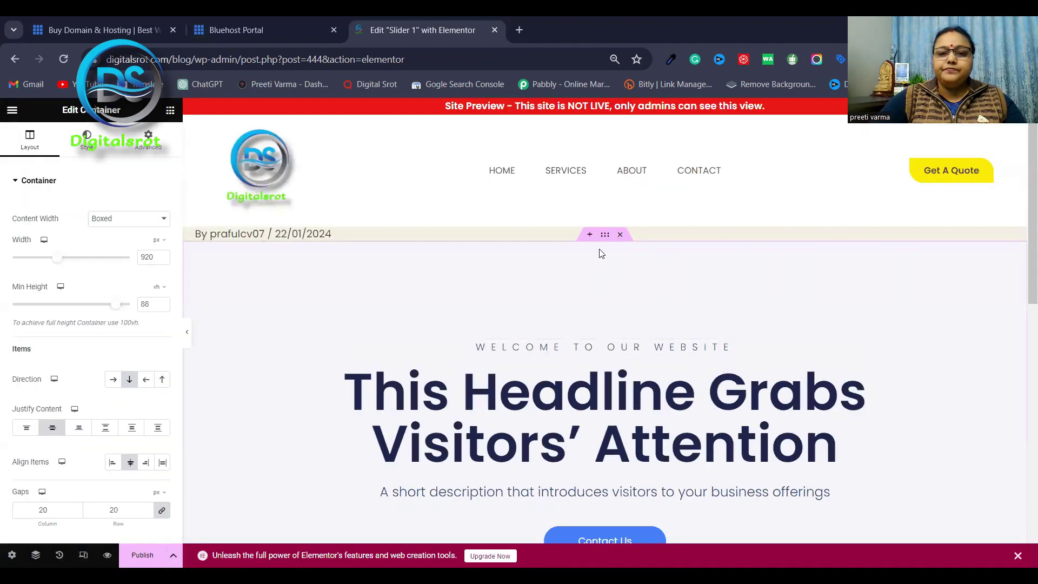
Save the inserted hero container to the library as a template named "P 1" and return to the editor
{"action": "scroll", "coordinate": [602, 254], "scroll_direction": "down", "scroll_amount": 1}
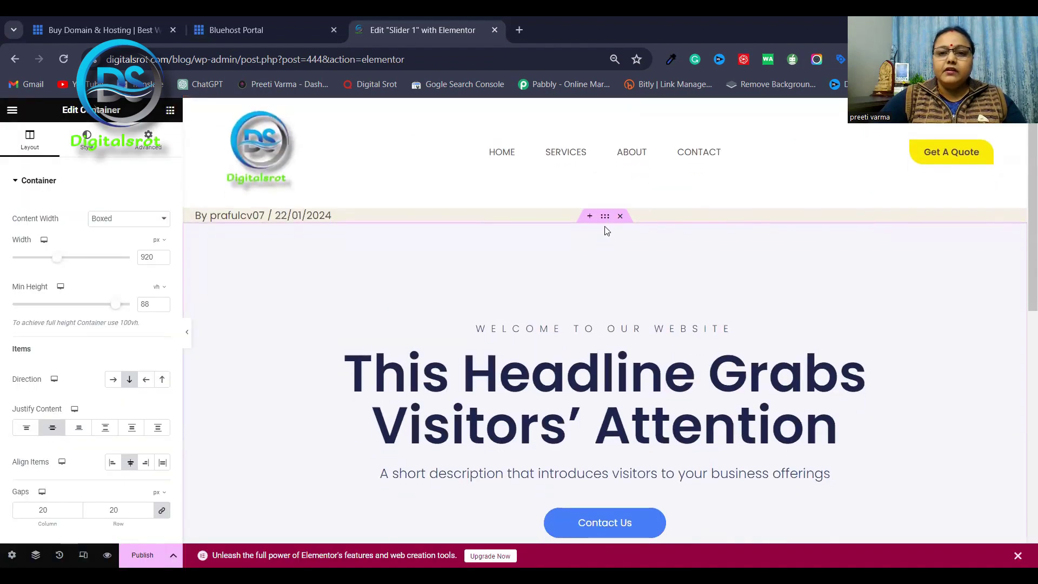
{"action": "right_click", "coordinate": [620, 204]}
{"action": "left_click_drag", "start_coordinate": [607, 222], "coordinate": [608, 224]}
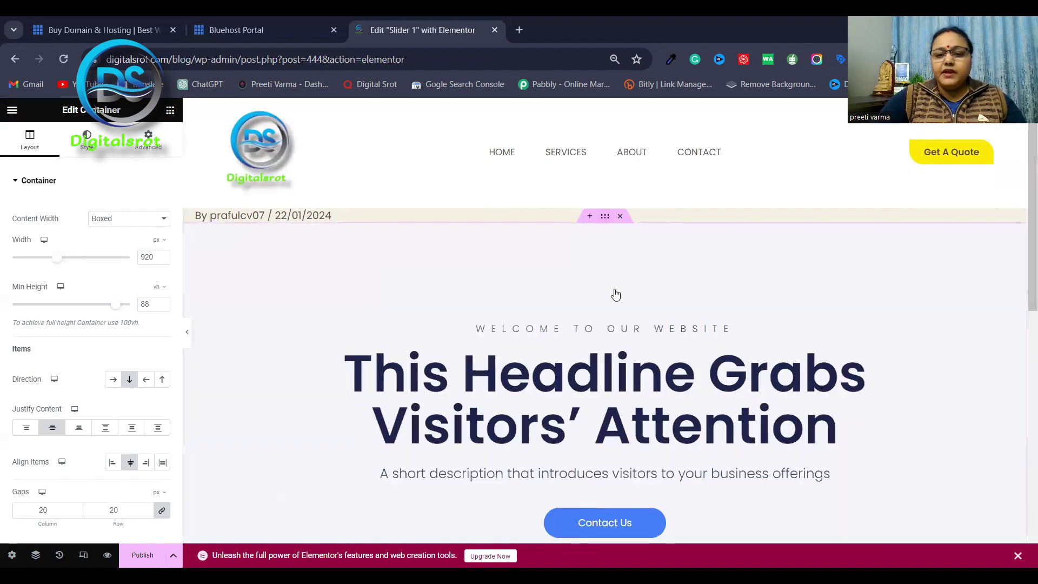
{"action": "right_click", "coordinate": [607, 218]}
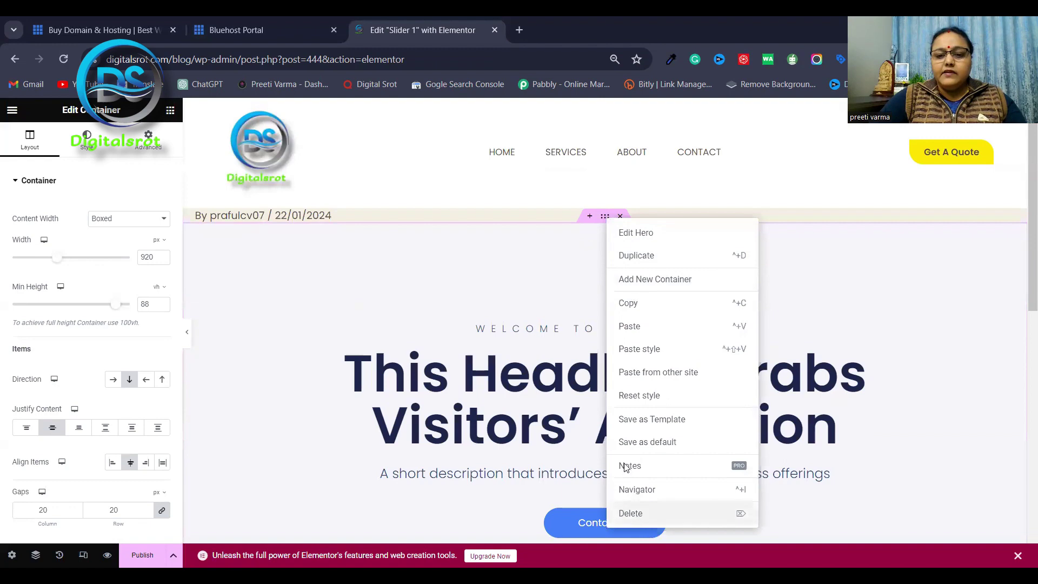
{"action": "left_click", "coordinate": [638, 421]}
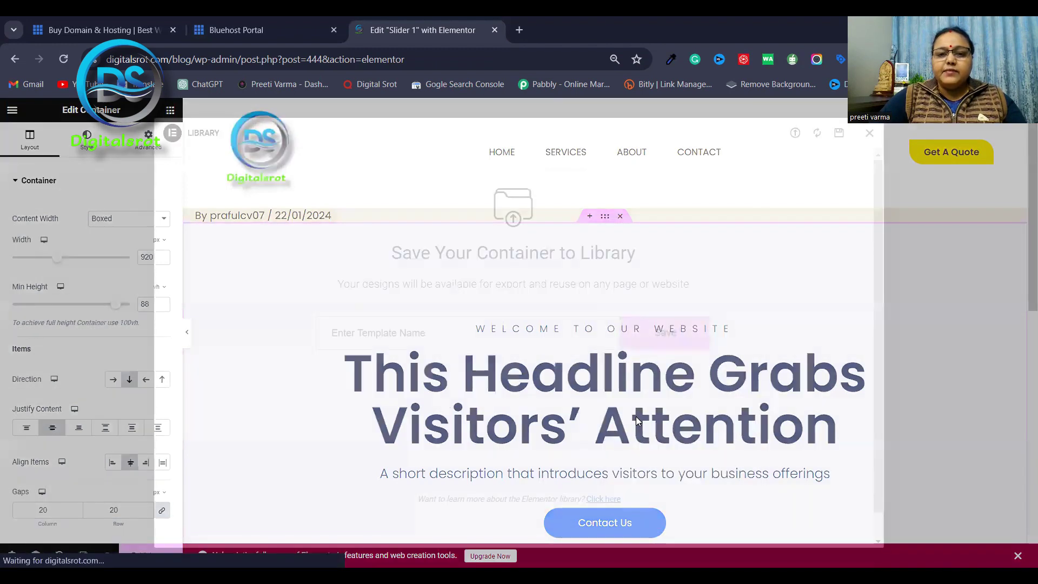
{"action": "left_click", "coordinate": [417, 340]}
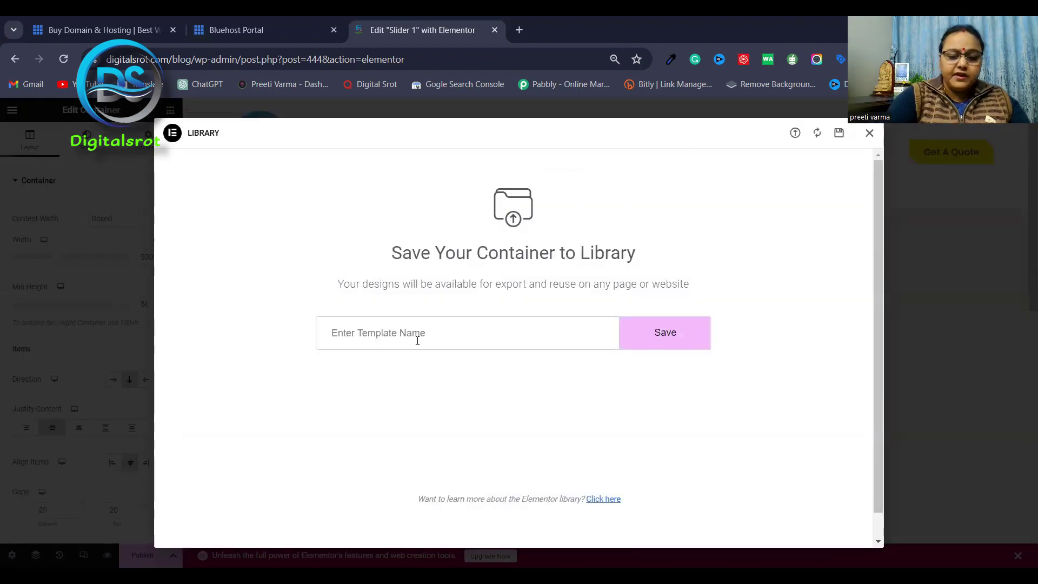
{"action": "type", "text": "P 1"}
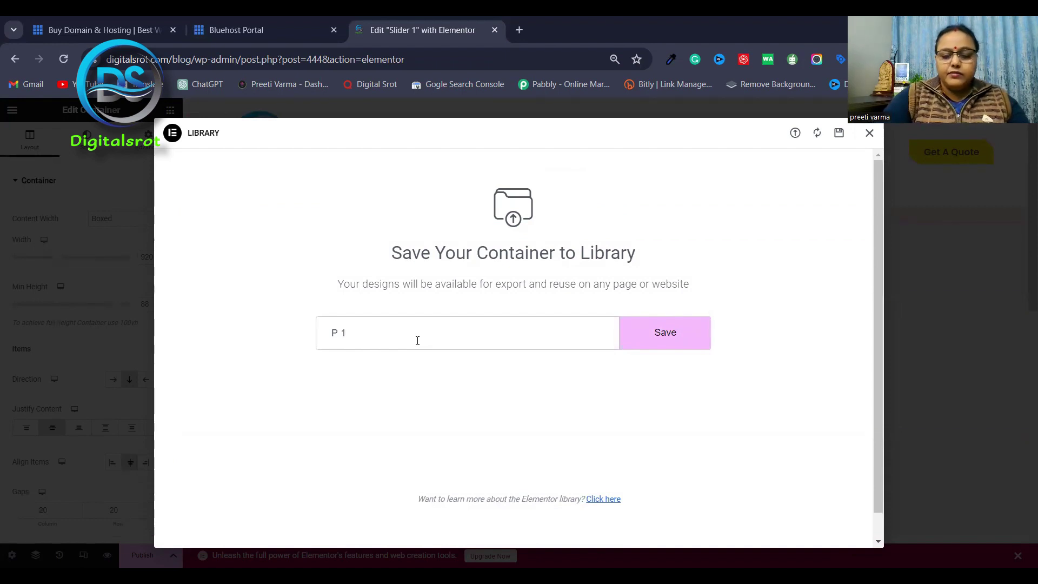
{"action": "left_click", "coordinate": [668, 352]}
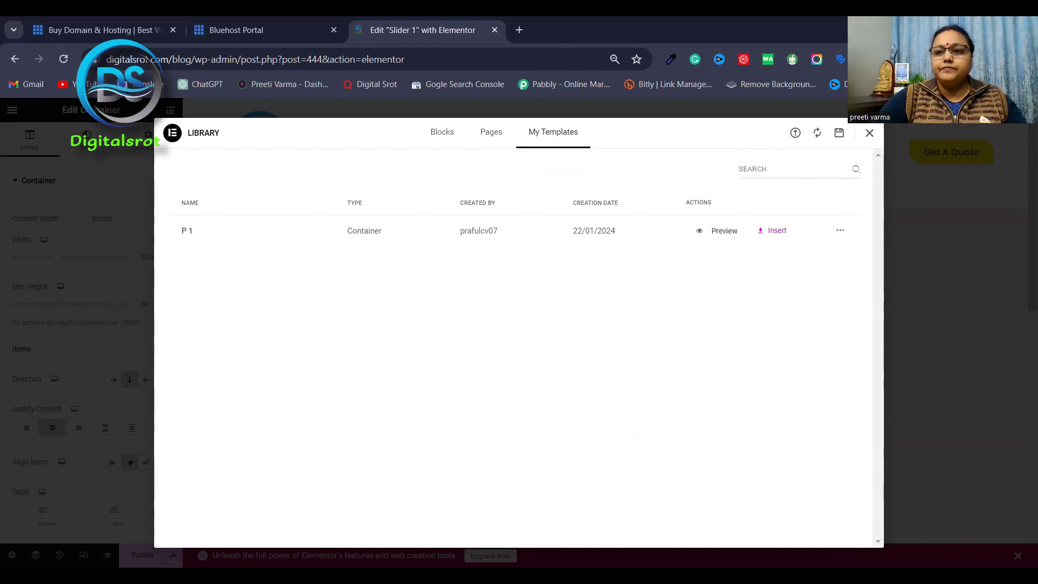
{"action": "left_click", "coordinate": [869, 133]}
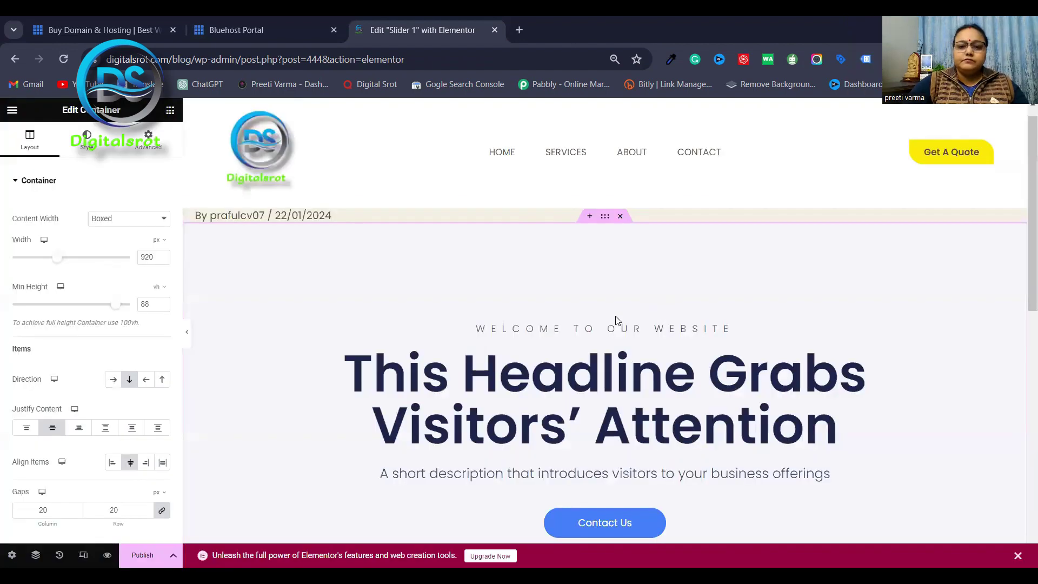
Change the Contact Us button's background colour to orange (#F26C07)
{"action": "left_click", "coordinate": [509, 351]}
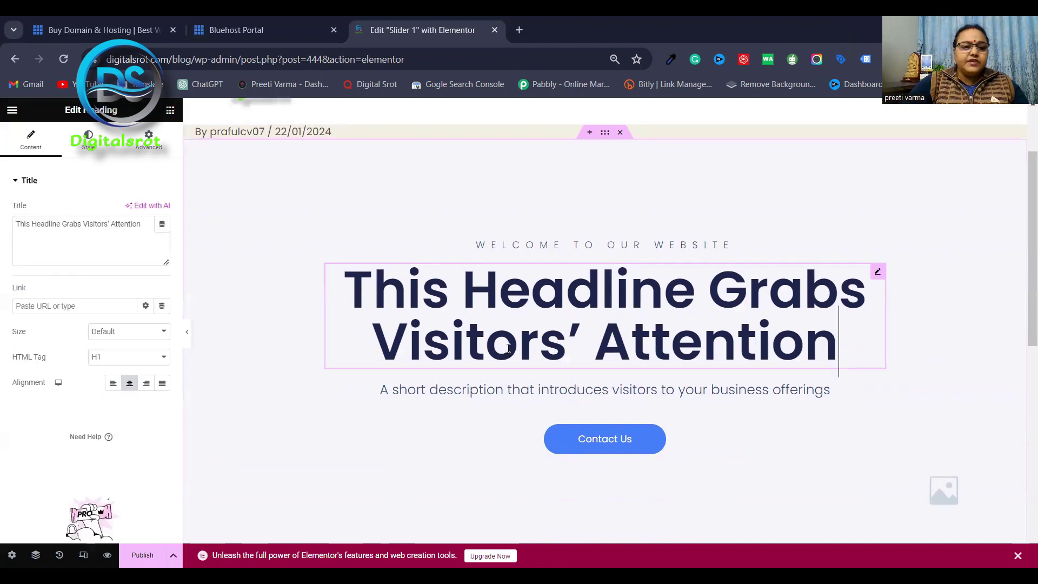
{"action": "left_click", "coordinate": [555, 443]}
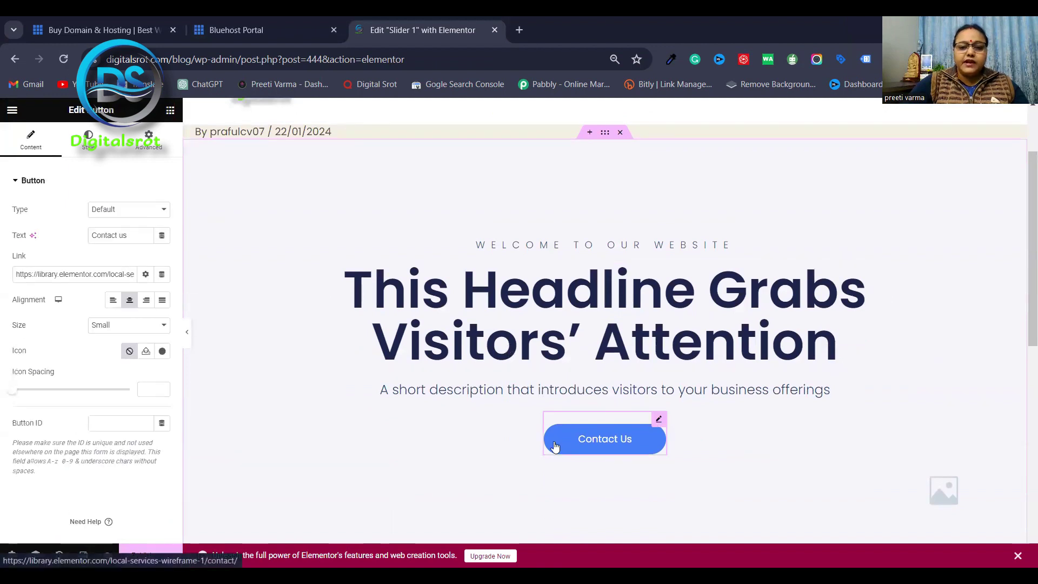
{"action": "left_click", "coordinate": [88, 142]}
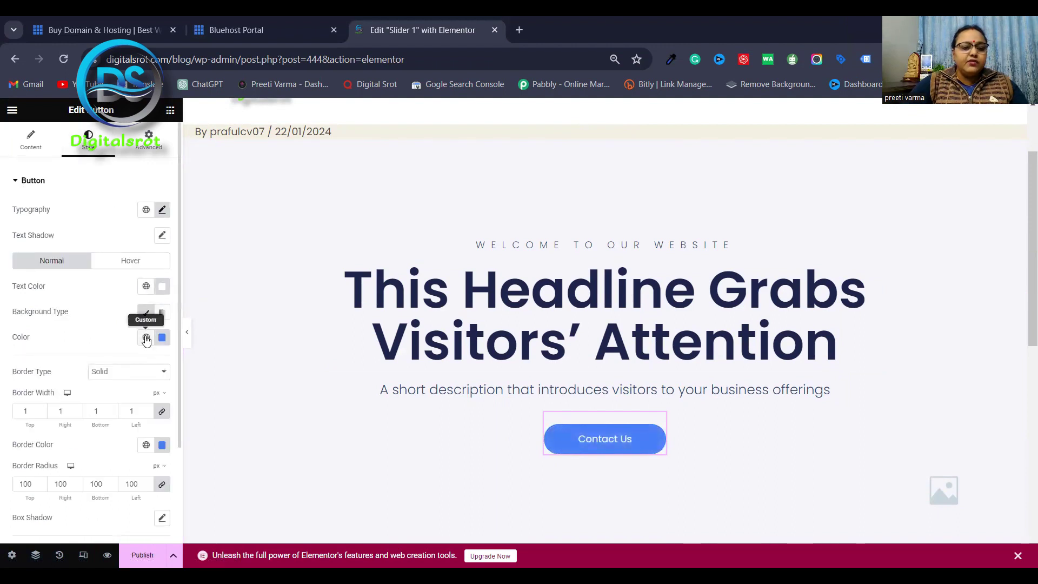
{"action": "left_click", "coordinate": [146, 339]}
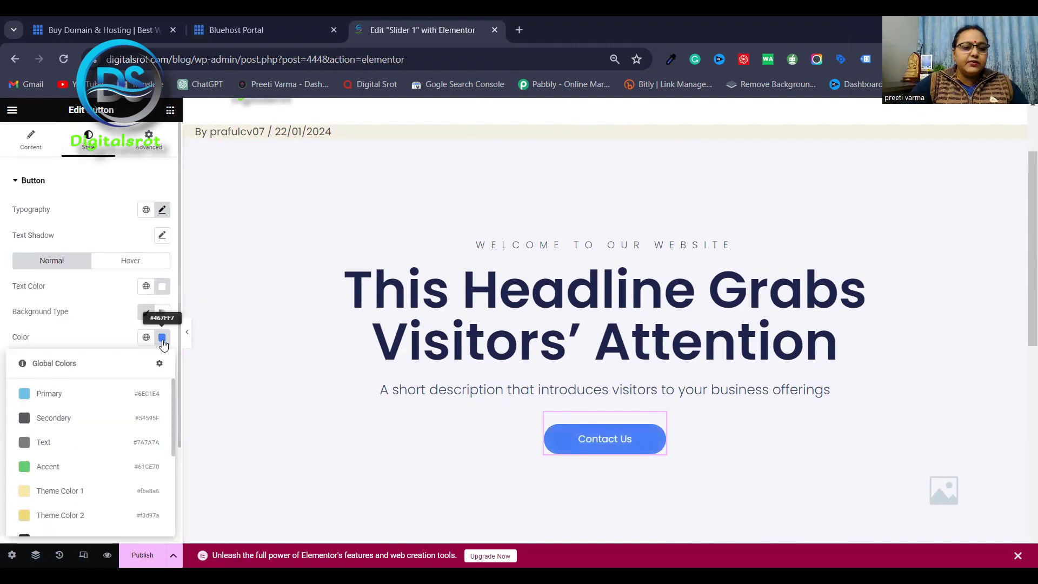
{"action": "left_click", "coordinate": [162, 341]}
{"action": "left_click", "coordinate": [162, 339]}
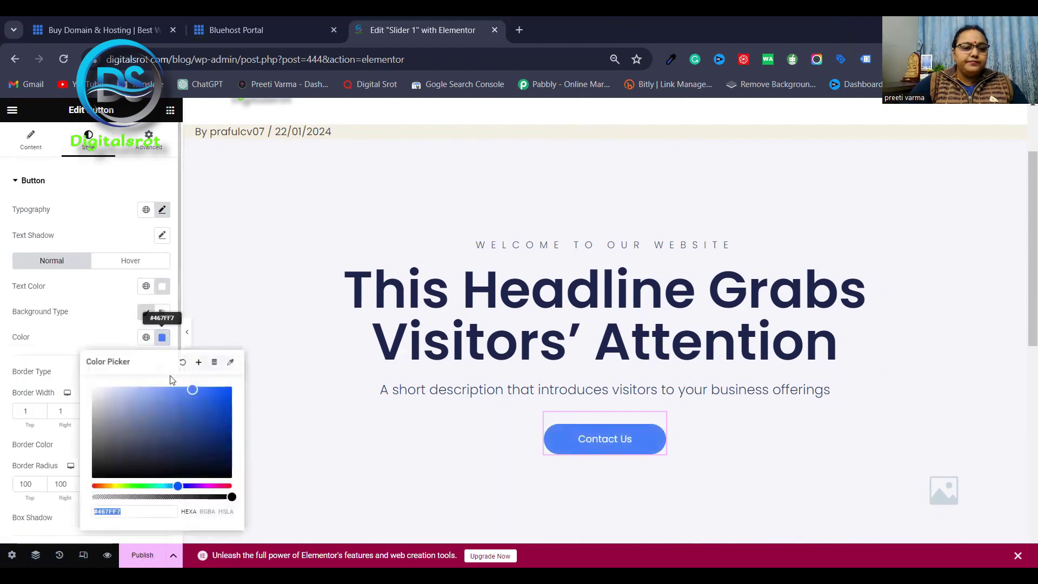
{"action": "left_click", "coordinate": [93, 486]}
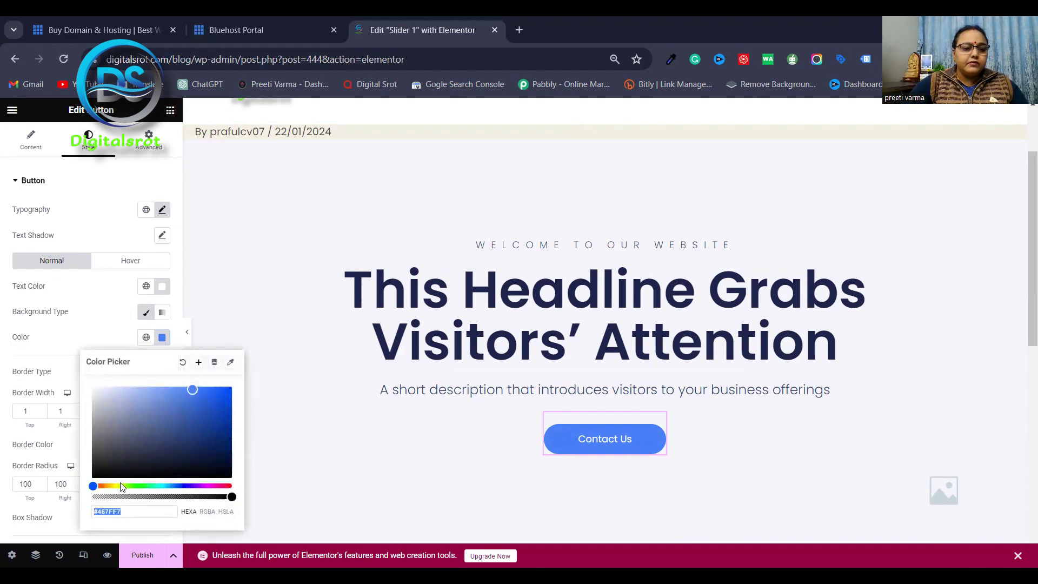
{"action": "left_click", "coordinate": [102, 486]}
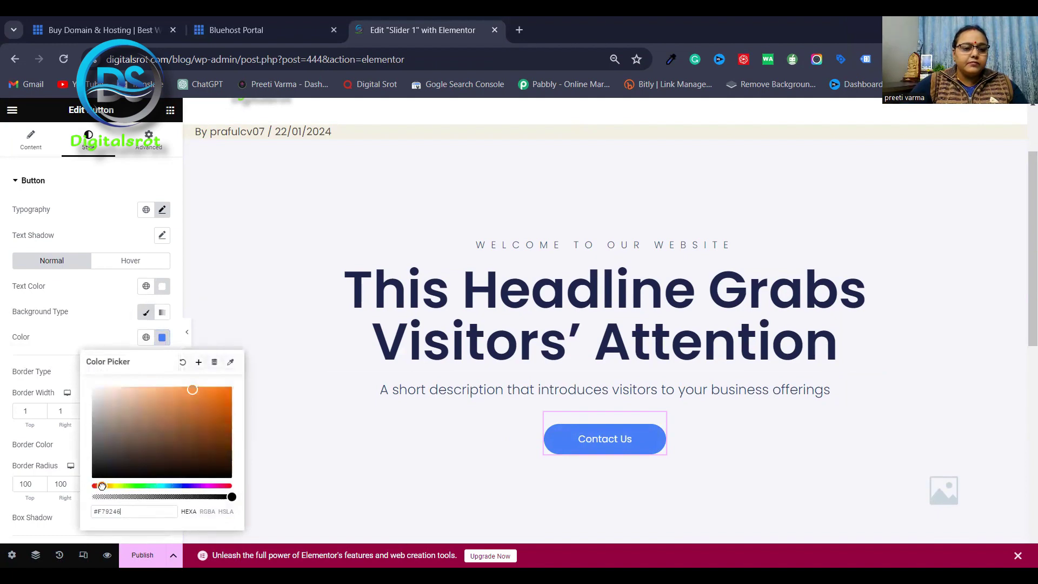
{"action": "left_click", "coordinate": [227, 391]}
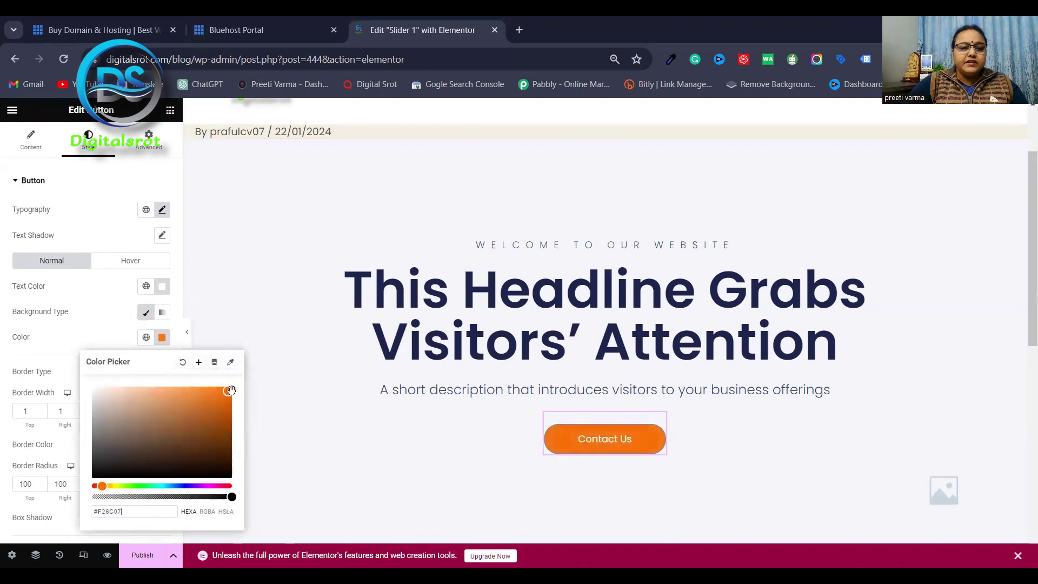
{"action": "left_click", "coordinate": [303, 403]}
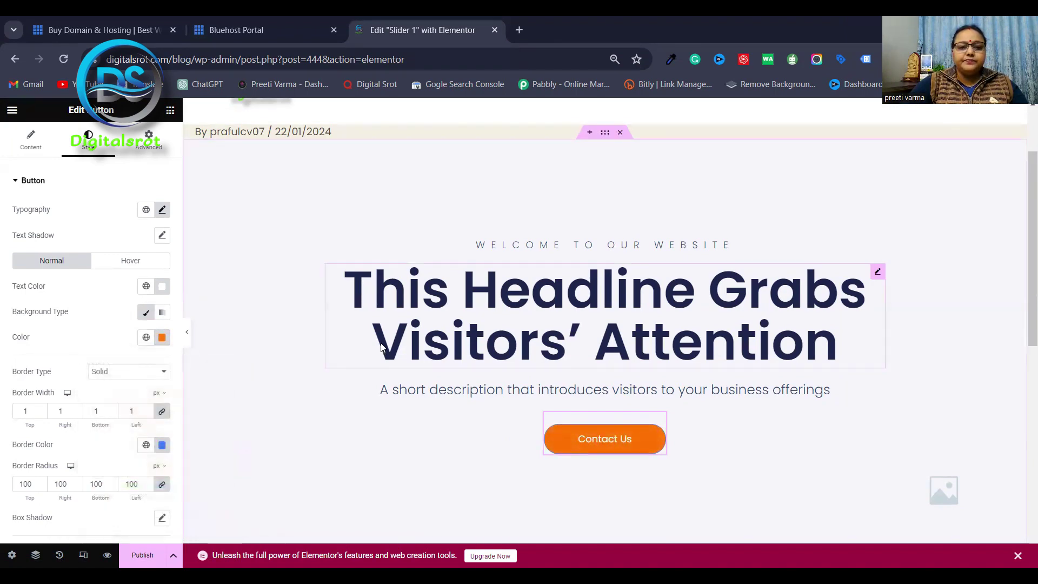
Change the text colour of the "This Headline Grabs Visitors' Attention" heading to dark red (#600C16)
{"action": "left_click", "coordinate": [381, 343]}
{"action": "left_click", "coordinate": [89, 141]}
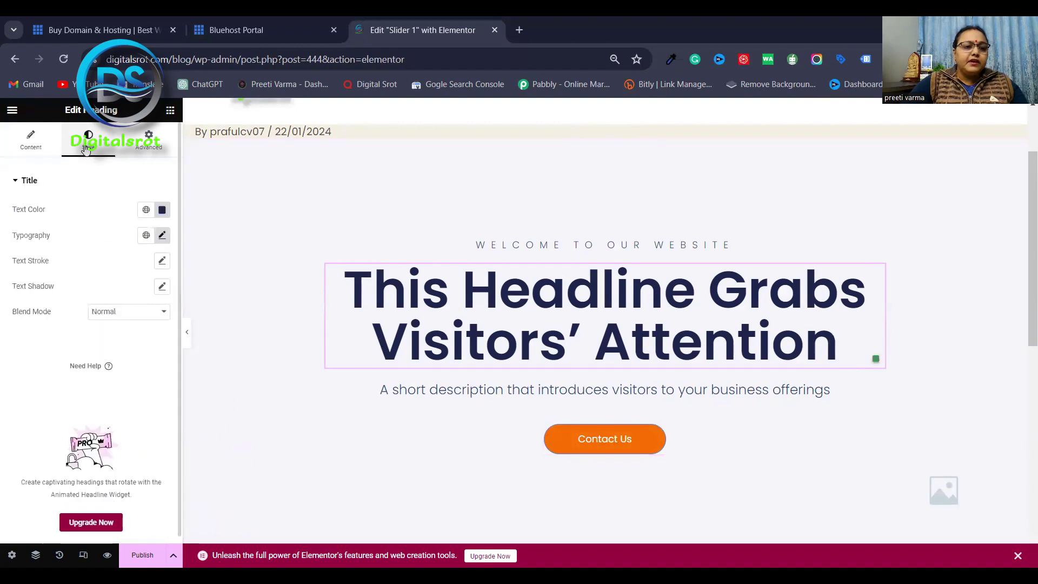
{"action": "left_click", "coordinate": [161, 235]}
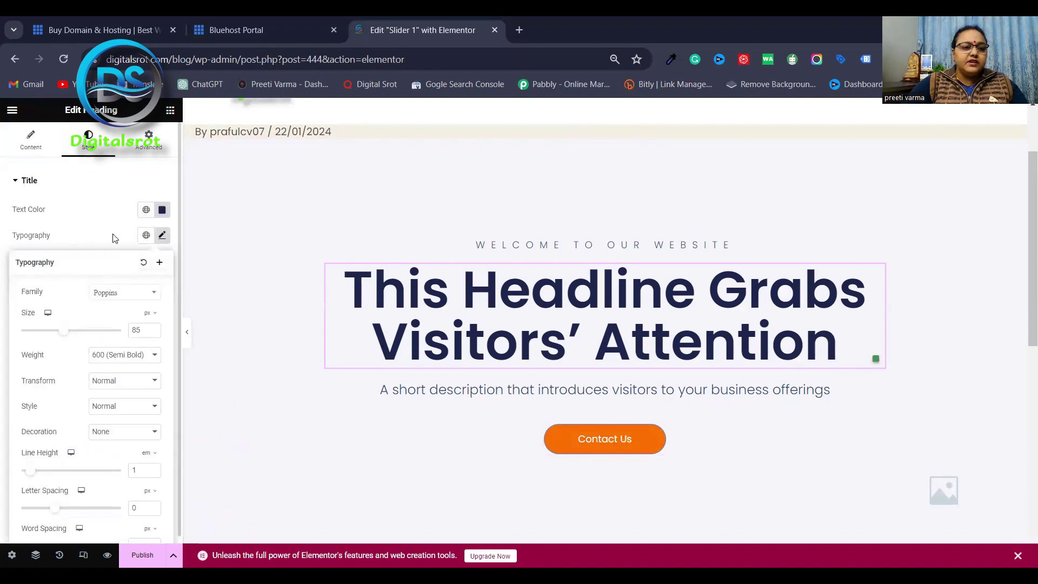
{"action": "left_click", "coordinate": [161, 210]}
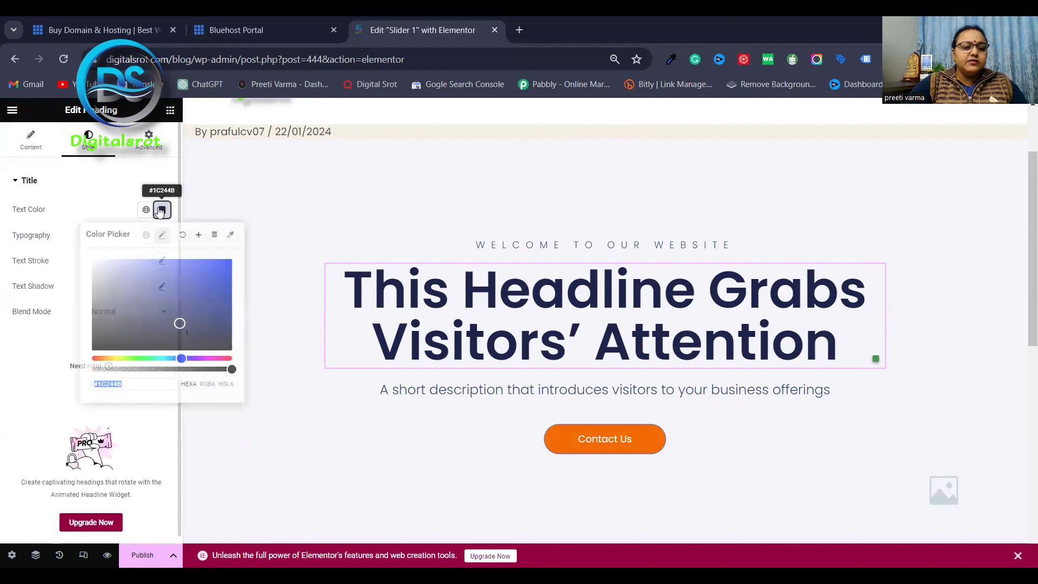
{"action": "left_click", "coordinate": [227, 265]}
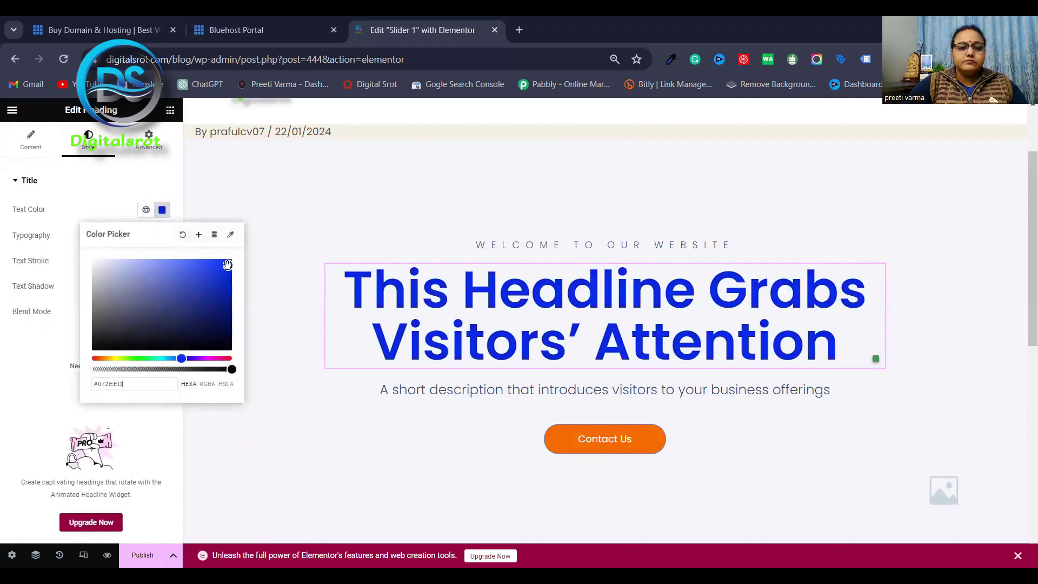
{"action": "left_click", "coordinate": [223, 357]}
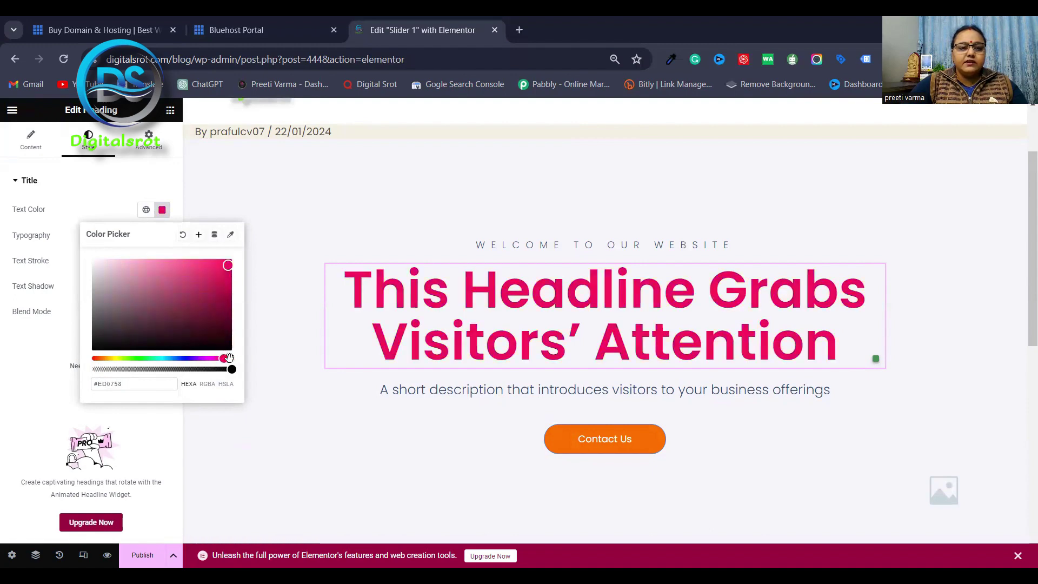
{"action": "left_click", "coordinate": [213, 298]}
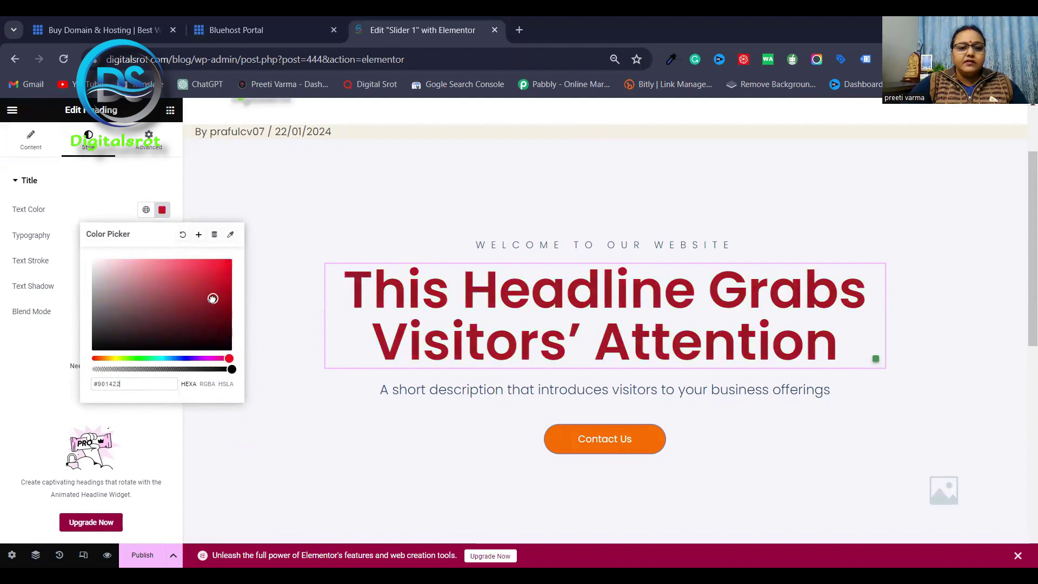
{"action": "left_click", "coordinate": [214, 315]}
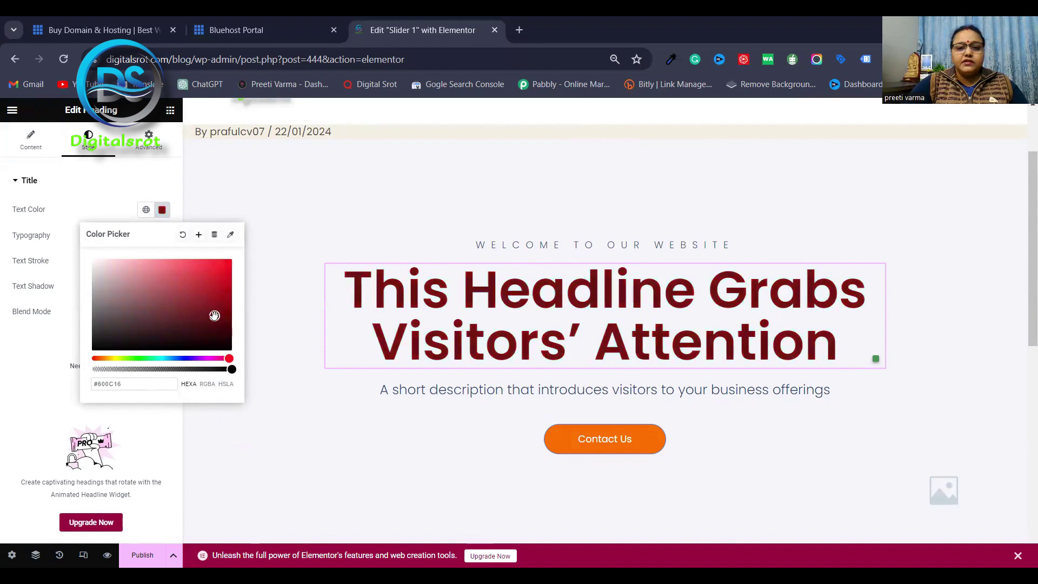
{"action": "left_click", "coordinate": [533, 246]}
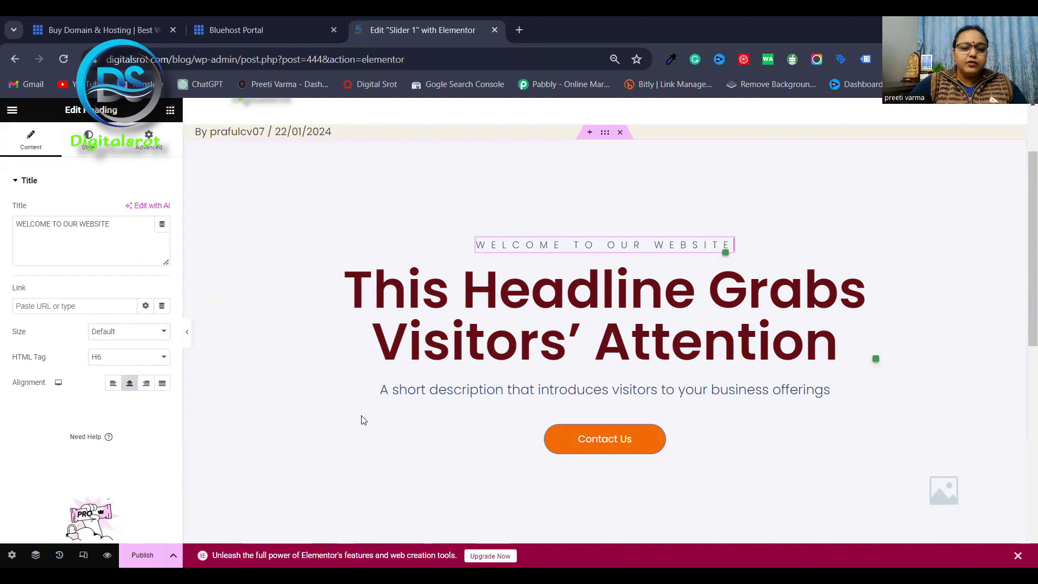
{"action": "scroll", "coordinate": [364, 421], "scroll_direction": "down", "scroll_amount": 2}
{"action": "scroll", "coordinate": [364, 420], "scroll_direction": "up", "scroll_amount": 2}
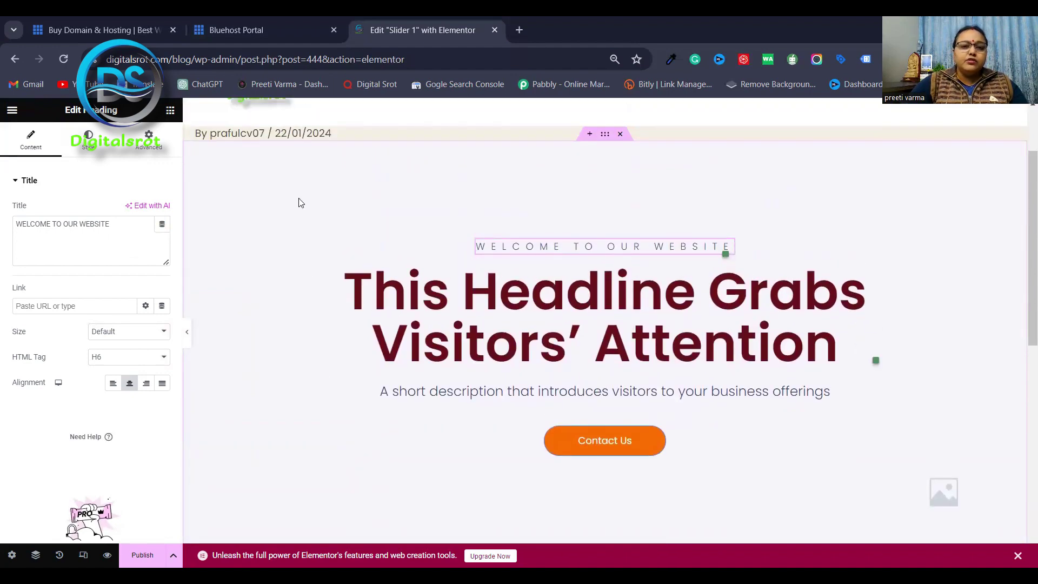
Save the recoloured hero container to the library as a template named "P2" and return to the editor
{"action": "right_click", "coordinate": [606, 142]}
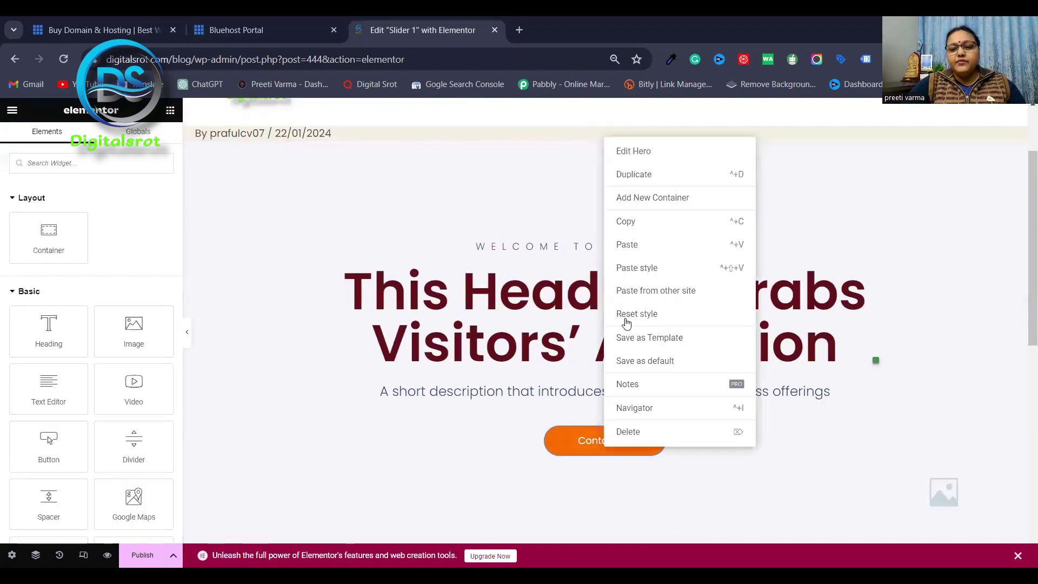
{"action": "left_click", "coordinate": [638, 338]}
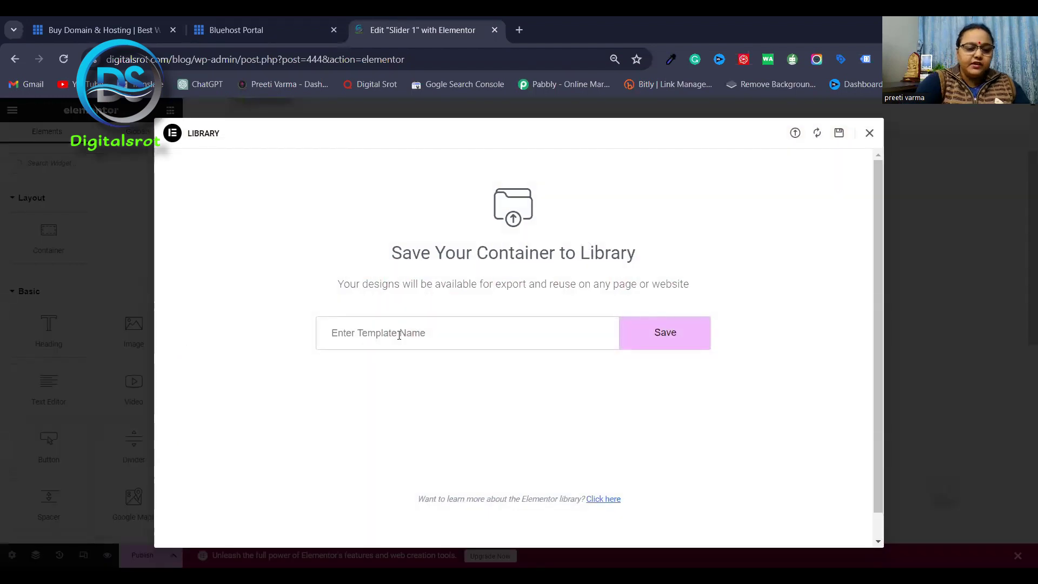
{"action": "left_click", "coordinate": [399, 335]}
{"action": "type", "text": "P2"}
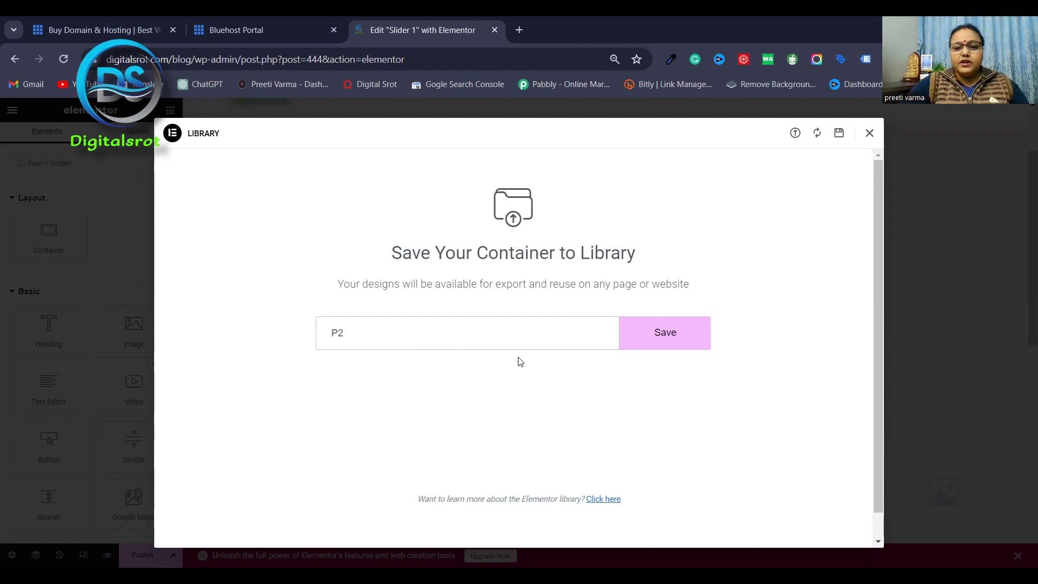
{"action": "left_click", "coordinate": [679, 337]}
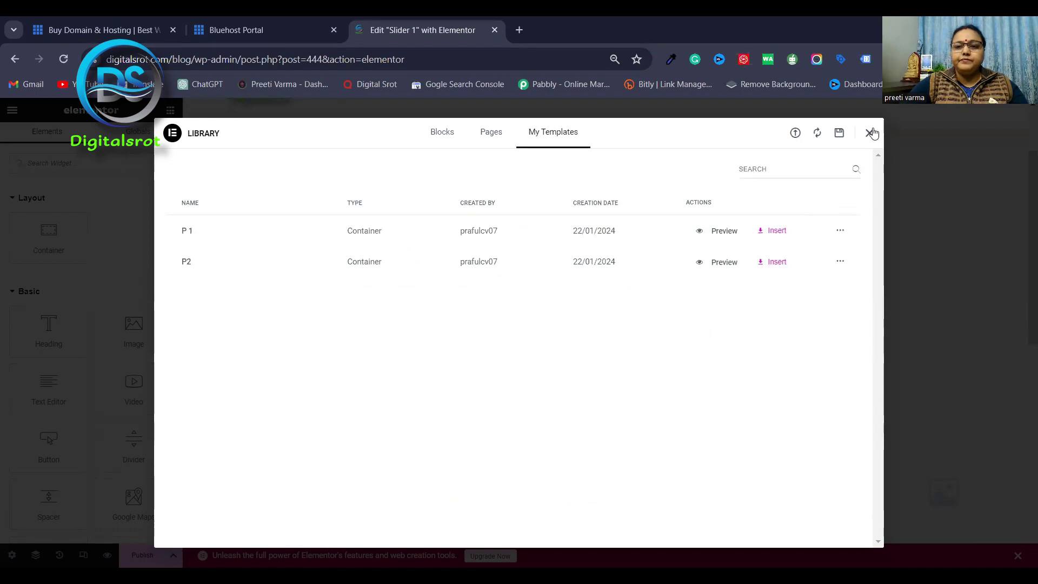
{"action": "left_click", "coordinate": [869, 132]}
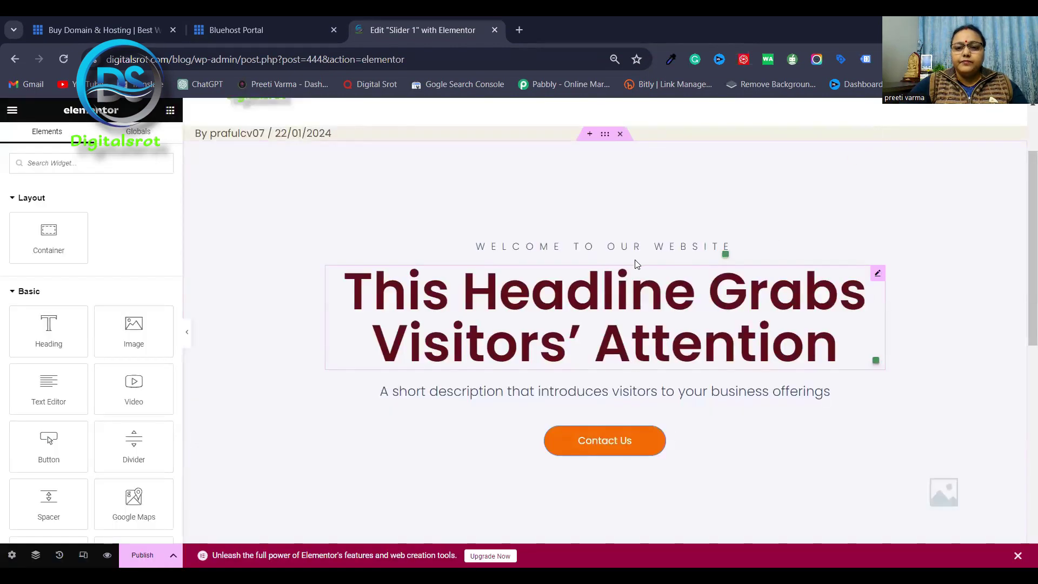
Exit the "Slider 1" template editor to the saved templates list, leaving without saving the changes
{"action": "left_click", "coordinate": [640, 248]}
{"action": "right_click", "coordinate": [639, 249]}
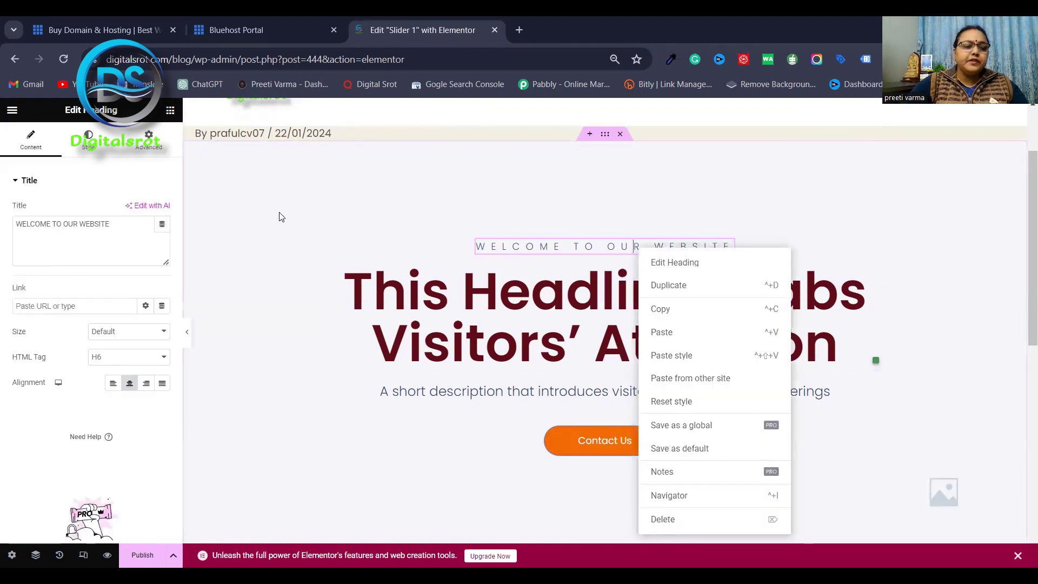
{"action": "left_click", "coordinate": [10, 112]}
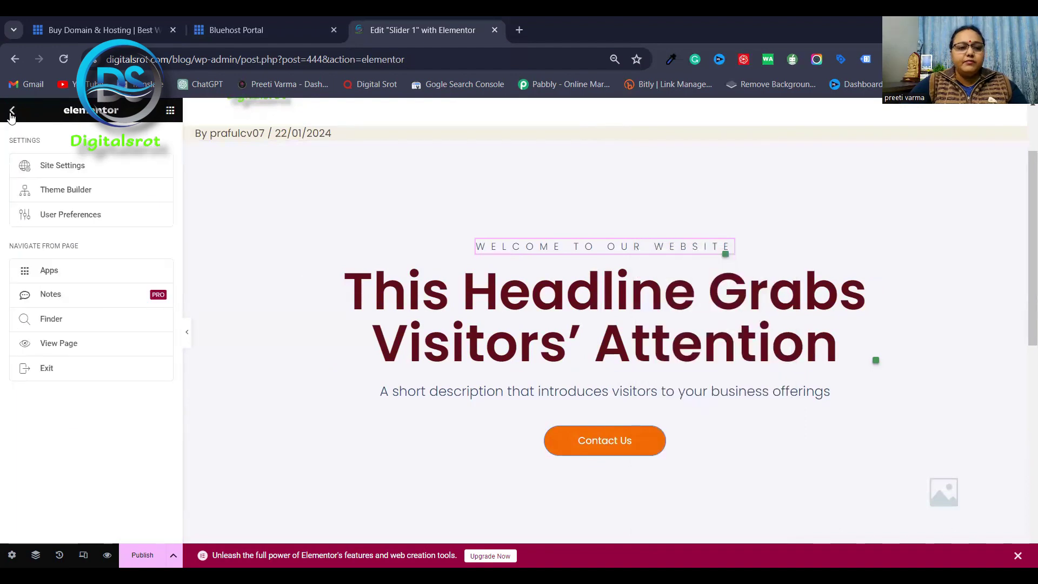
{"action": "left_click", "coordinate": [84, 367]}
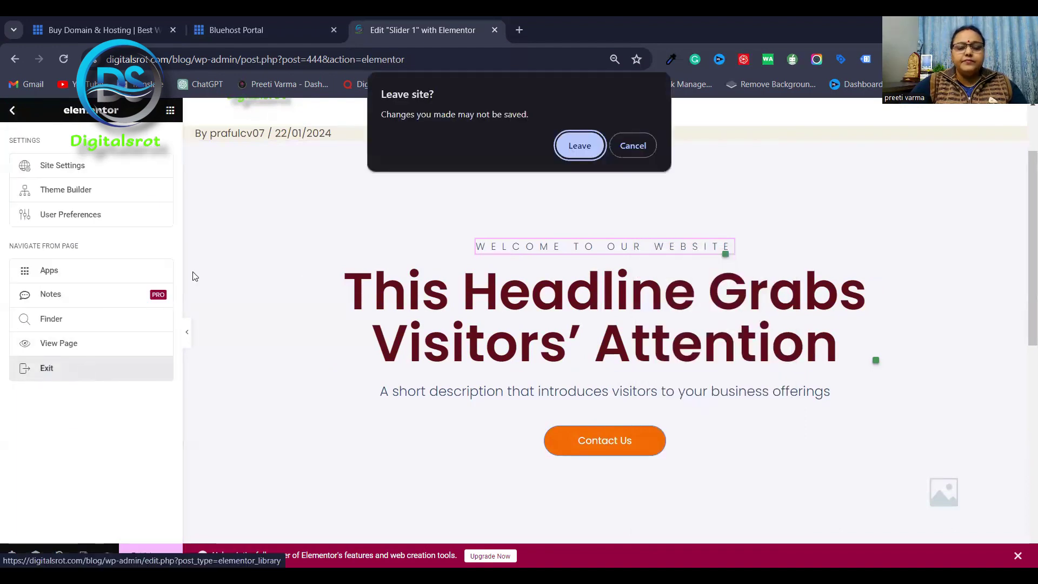
{"action": "left_click", "coordinate": [581, 144]}
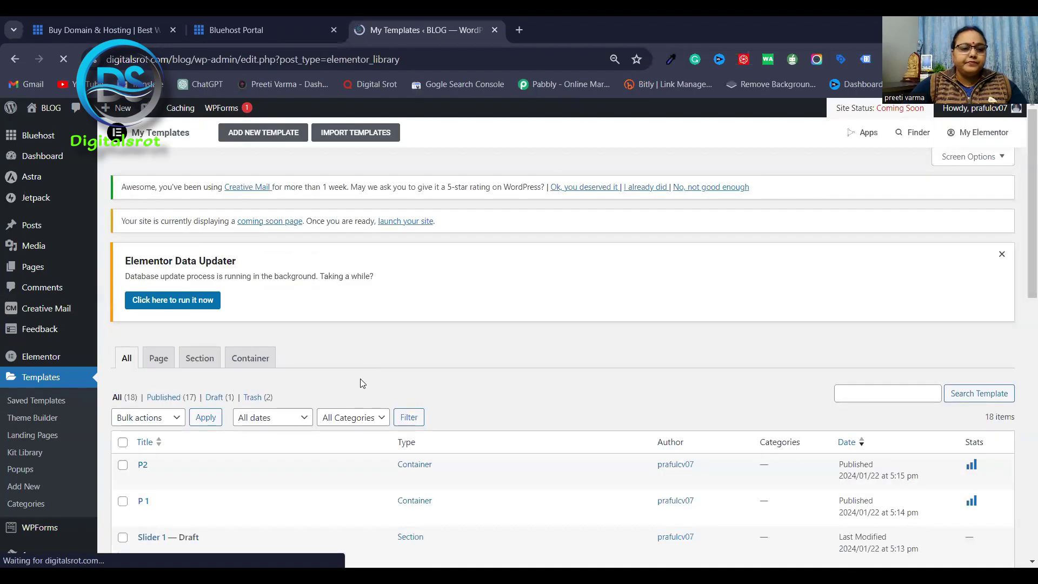
Look through the saved templates list for the P 1 and P2 containers
{"action": "scroll", "coordinate": [246, 459], "scroll_direction": "down", "scroll_amount": 2}
{"action": "scroll", "coordinate": [246, 493], "scroll_direction": "up", "scroll_amount": 1}
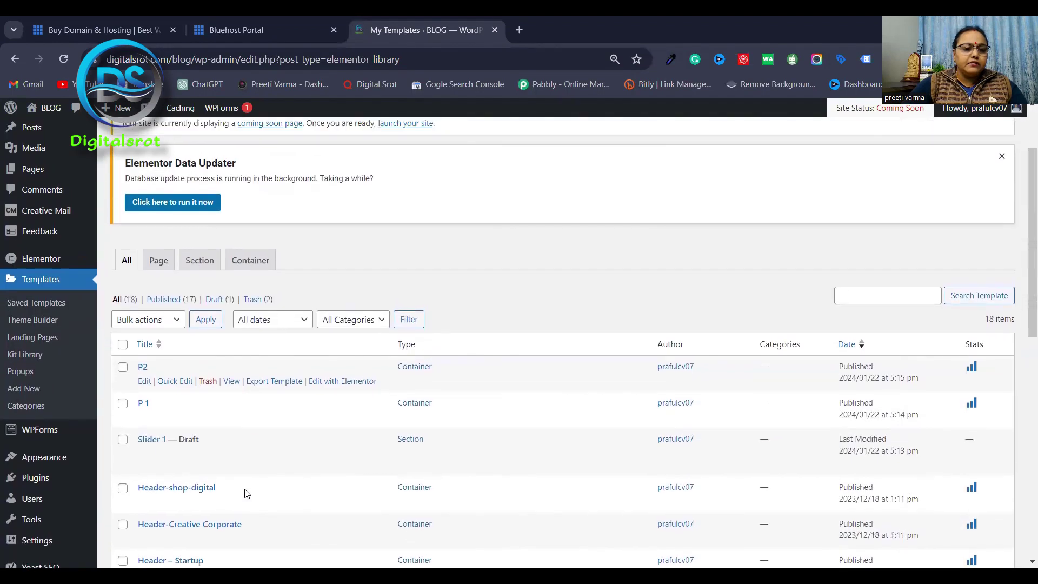
{"action": "scroll", "coordinate": [246, 493], "scroll_direction": "up", "scroll_amount": 2}
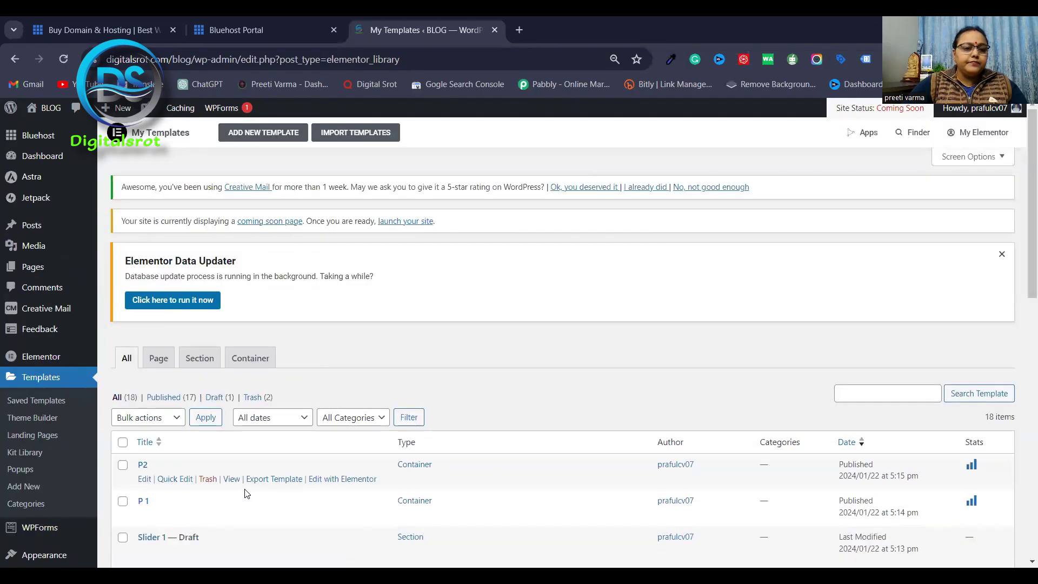
{"action": "scroll", "coordinate": [246, 493], "scroll_direction": "down", "scroll_amount": 6}
{"action": "scroll", "coordinate": [246, 490], "scroll_direction": "down", "scroll_amount": 3}
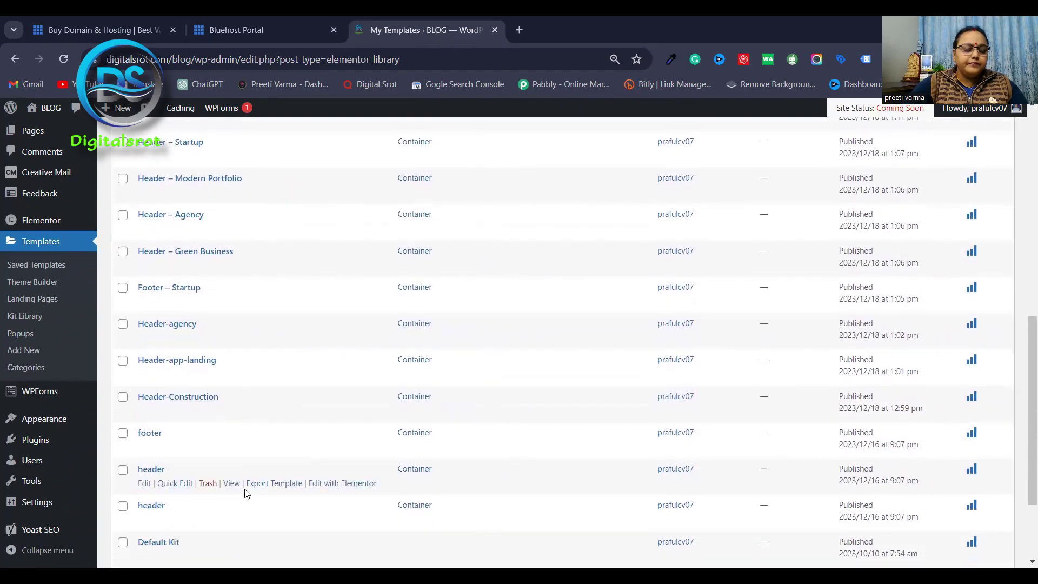
{"action": "scroll", "coordinate": [246, 490], "scroll_direction": "up", "scroll_amount": 8}
{"action": "mouse_move", "coordinate": [53, 367]}
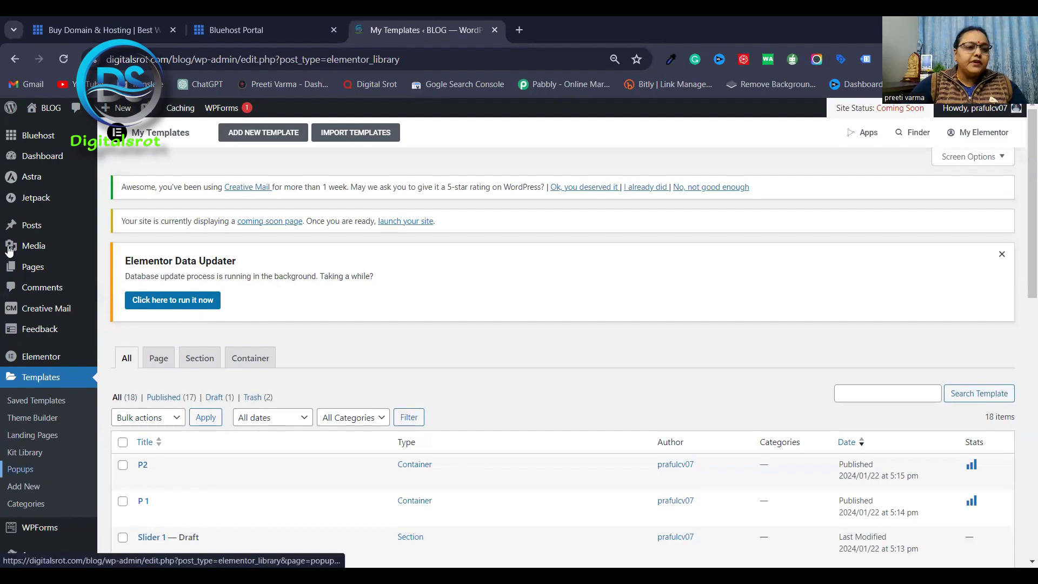
Open the Contact page for editing with Elementor and start a new section above its banner
{"action": "scroll", "coordinate": [32, 256], "scroll_direction": "down", "scroll_amount": 1}
{"action": "left_click", "coordinate": [33, 249]}
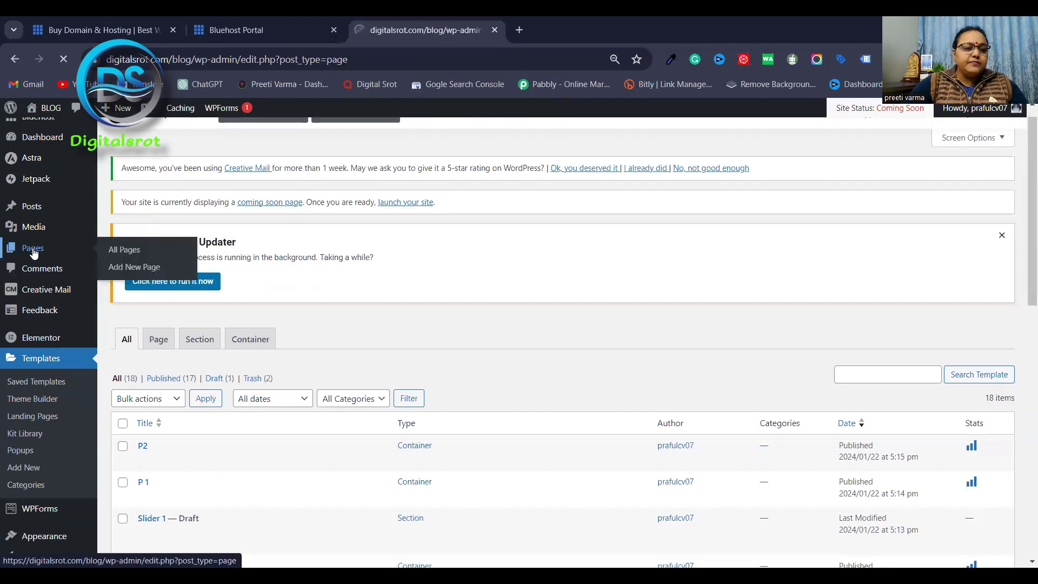
{"action": "scroll", "coordinate": [161, 408], "scroll_direction": "down", "scroll_amount": 2}
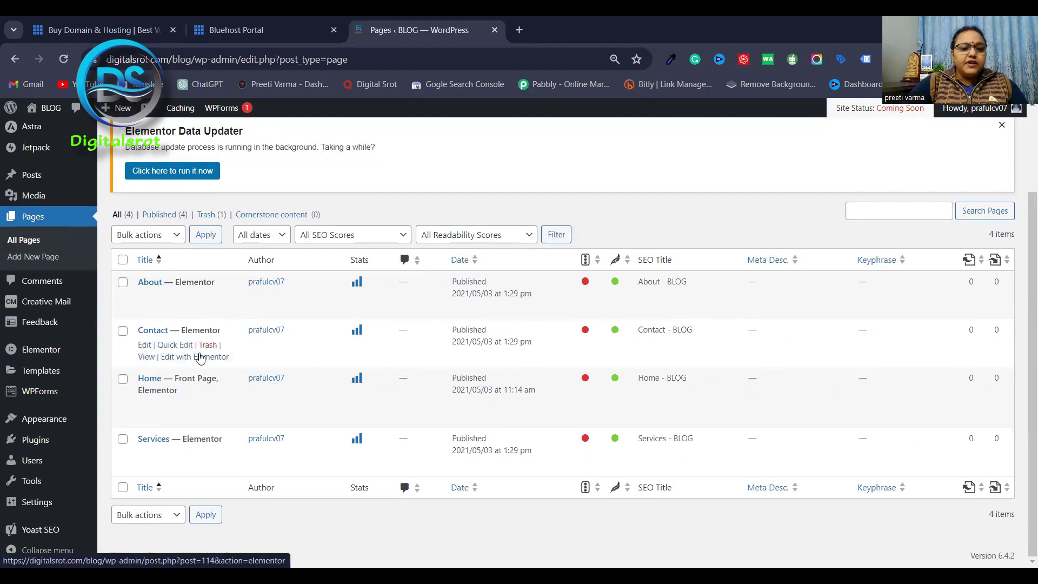
{"action": "left_click", "coordinate": [201, 356]}
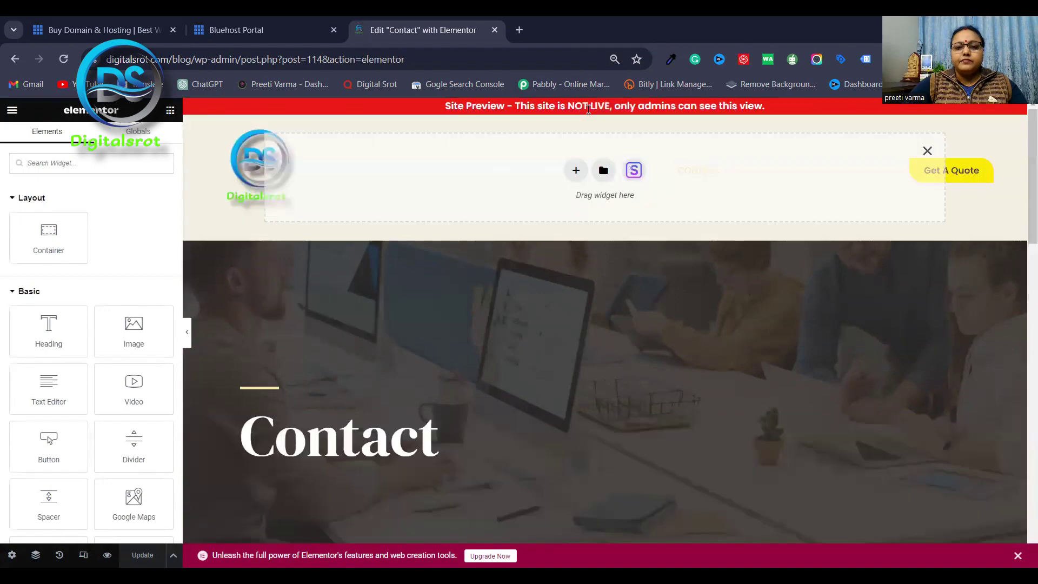
{"action": "left_click", "coordinate": [589, 108]}
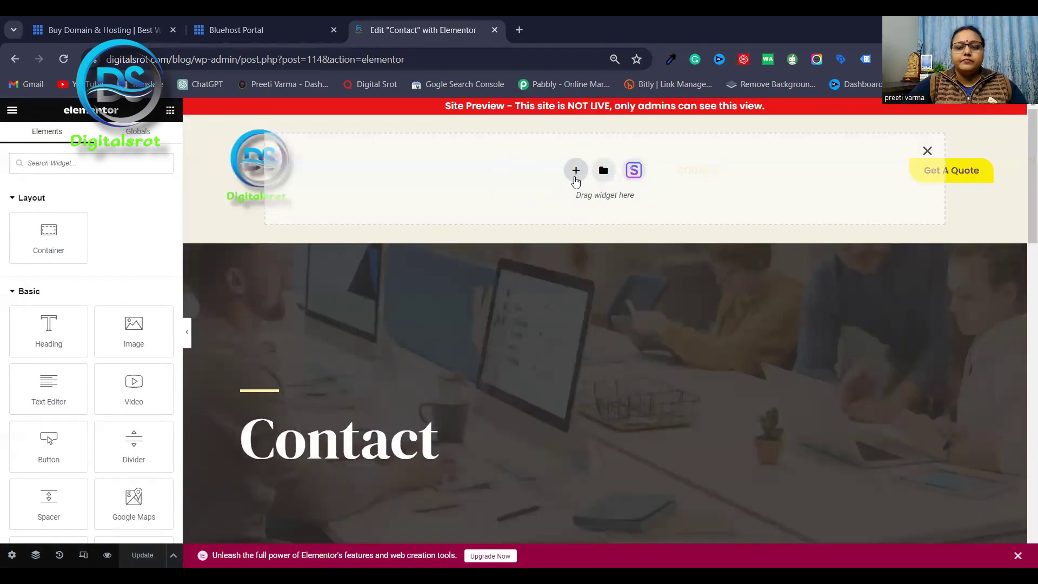
Discard the new section above the Contact banner and delete the map section below the message form
{"action": "left_click", "coordinate": [576, 178]}
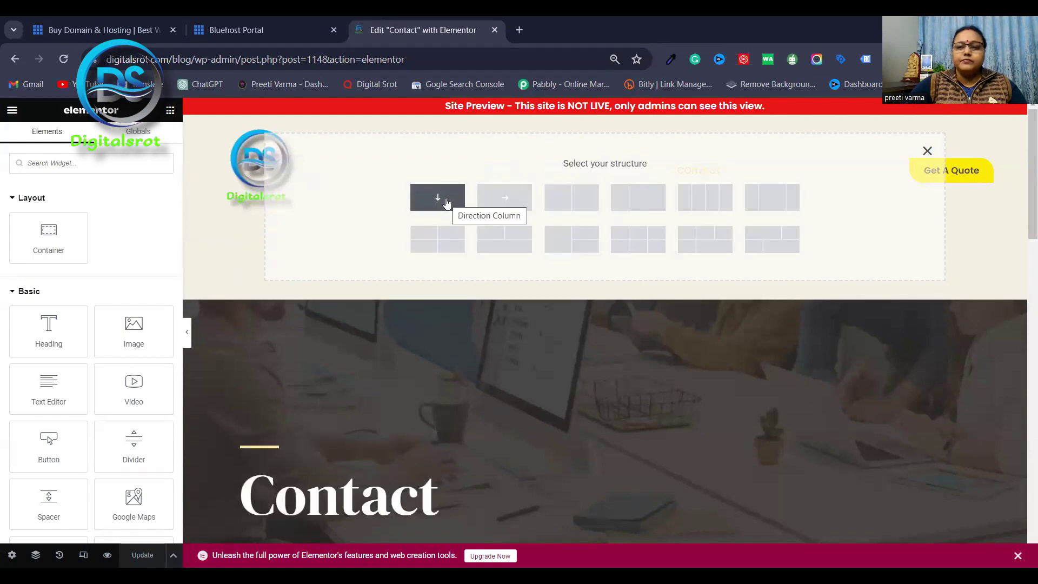
{"action": "left_click", "coordinate": [928, 151]}
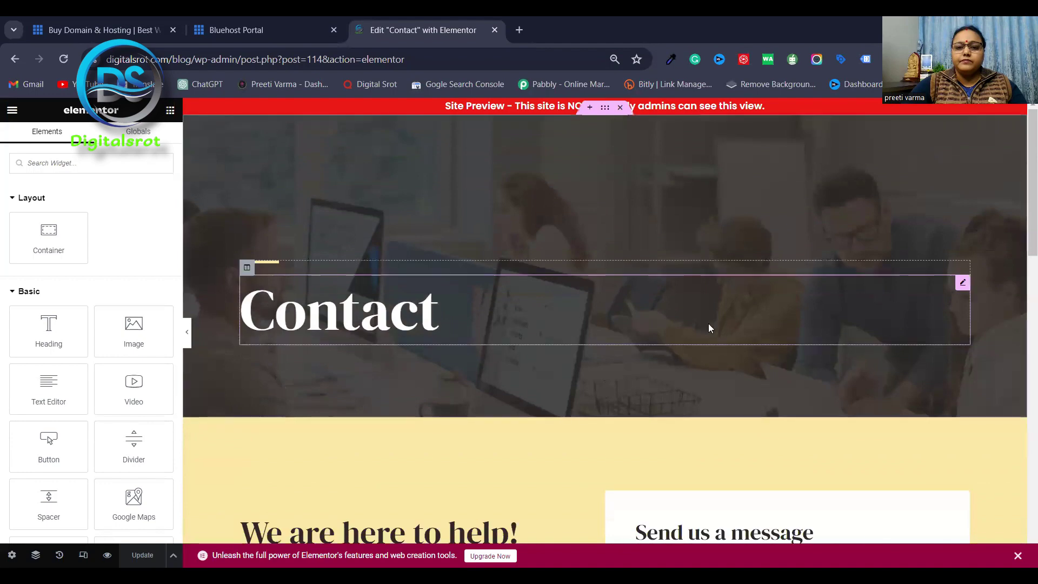
{"action": "scroll", "coordinate": [710, 324], "scroll_direction": "down", "scroll_amount": 10}
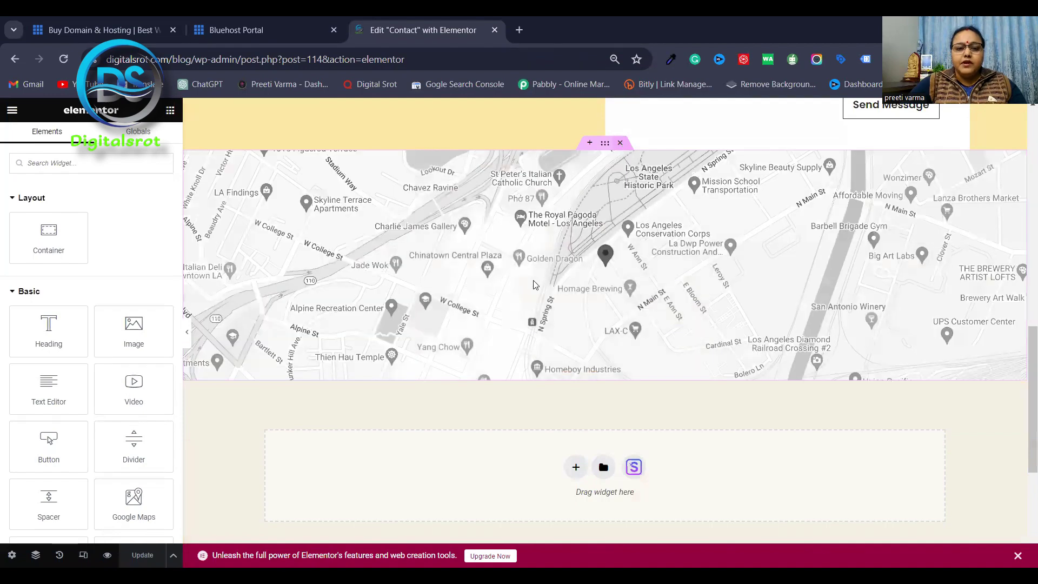
{"action": "key", "text": "Delete"}
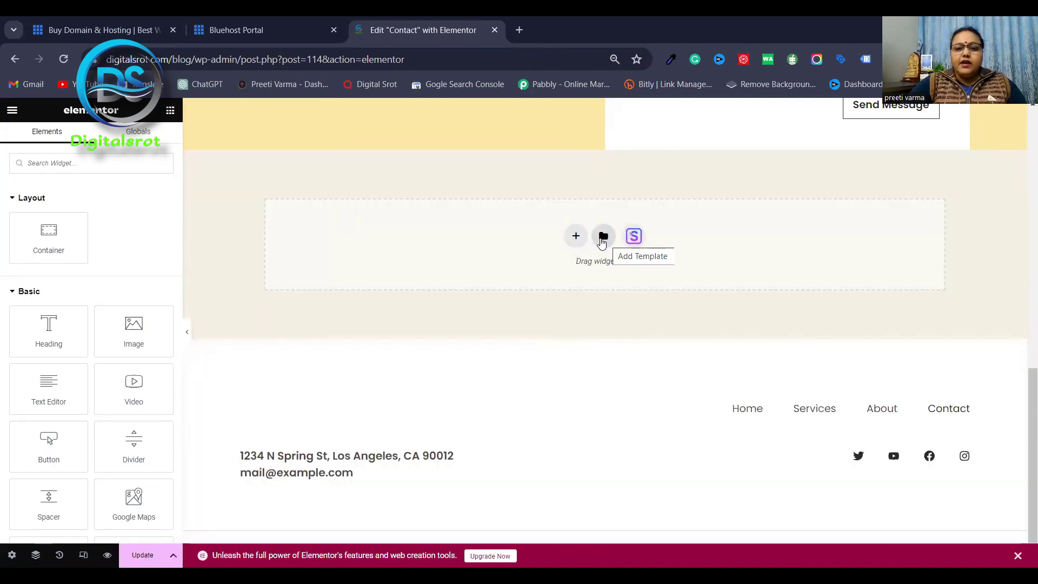
Add a column-direction container below the message form section and place a Sina Content Slider widget inside it
{"action": "left_click", "coordinate": [576, 236]}
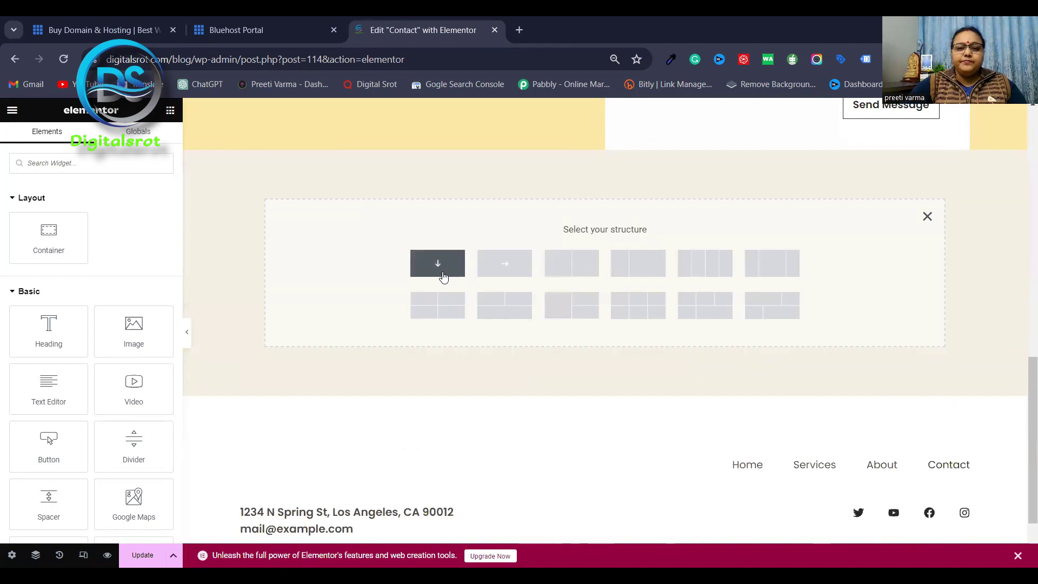
{"action": "left_click", "coordinate": [443, 276]}
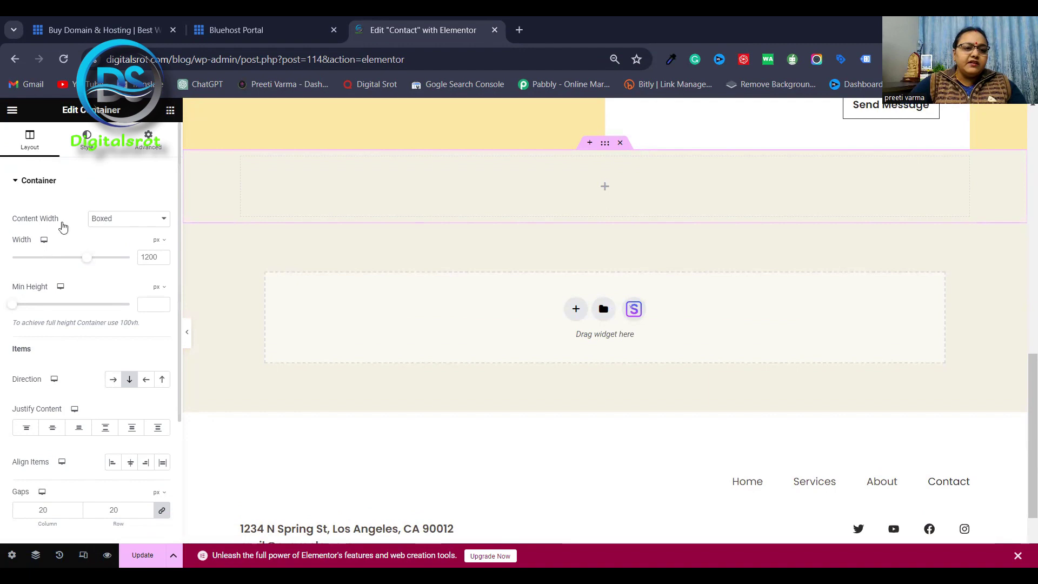
{"action": "left_click", "coordinate": [170, 110]}
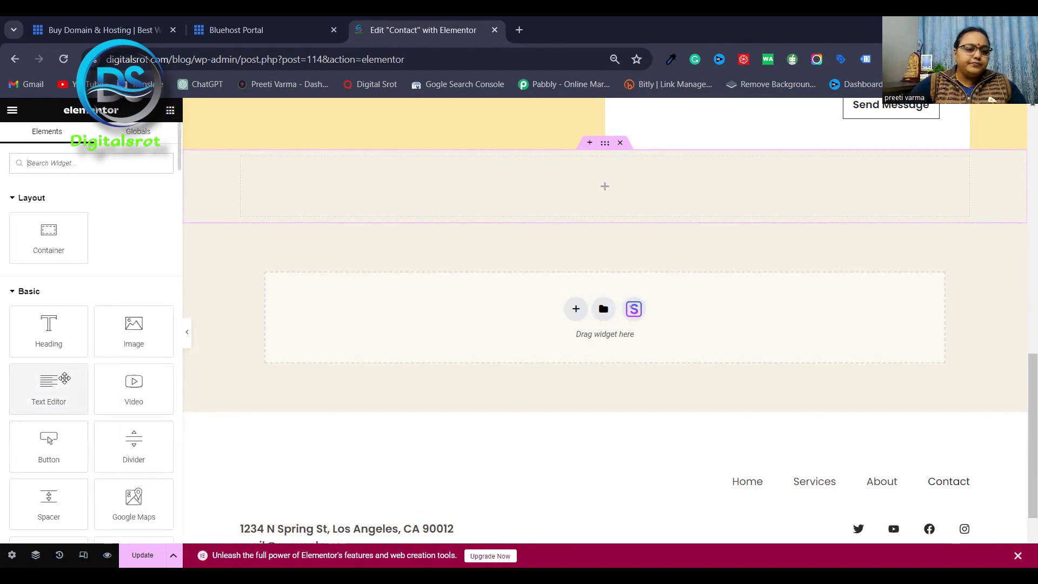
{"action": "scroll", "coordinate": [67, 373], "scroll_direction": "down", "scroll_amount": 15}
{"action": "scroll", "coordinate": [66, 382], "scroll_direction": "down", "scroll_amount": 8}
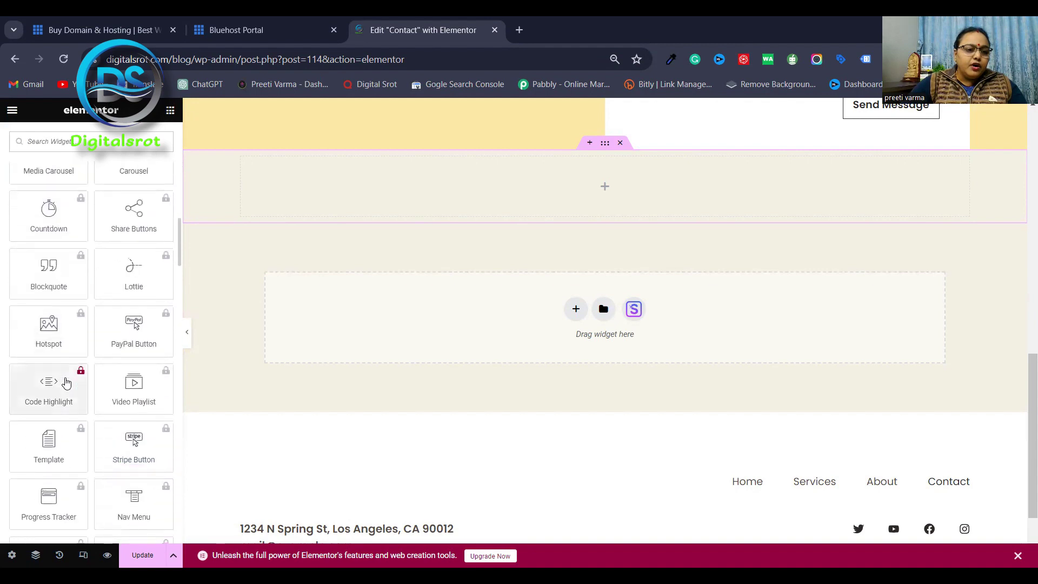
{"action": "scroll", "coordinate": [66, 382], "scroll_direction": "down", "scroll_amount": 10}
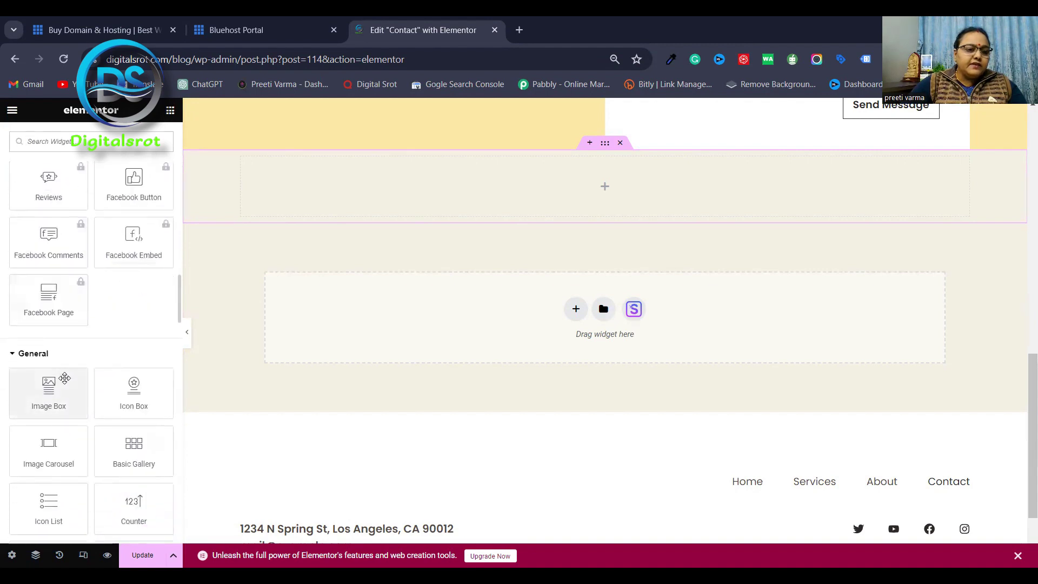
{"action": "scroll", "coordinate": [65, 378], "scroll_direction": "down", "scroll_amount": 10}
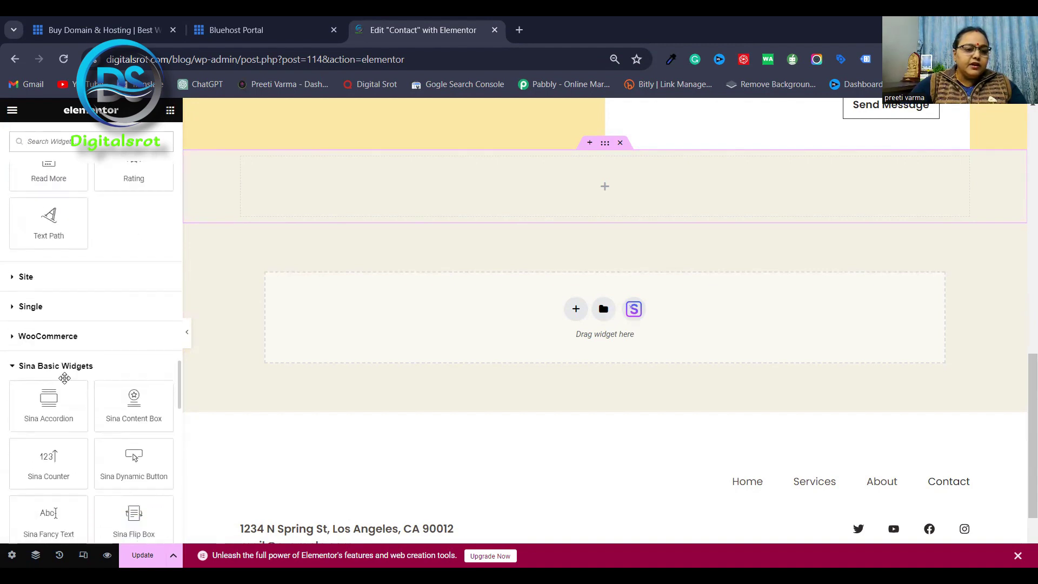
{"action": "scroll", "coordinate": [65, 378], "scroll_direction": "down", "scroll_amount": 1}
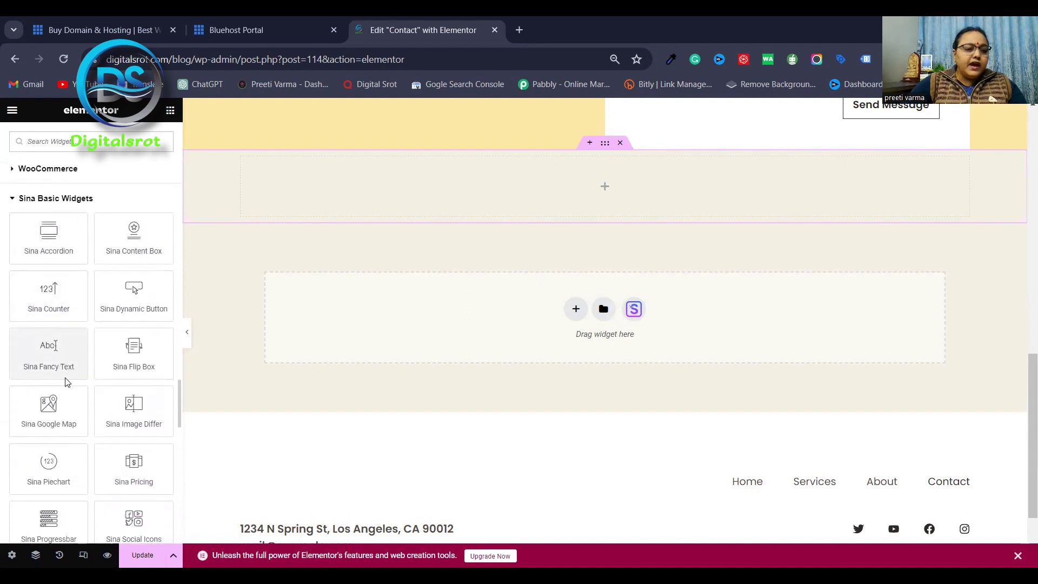
{"action": "scroll", "coordinate": [65, 378], "scroll_direction": "down", "scroll_amount": 9}
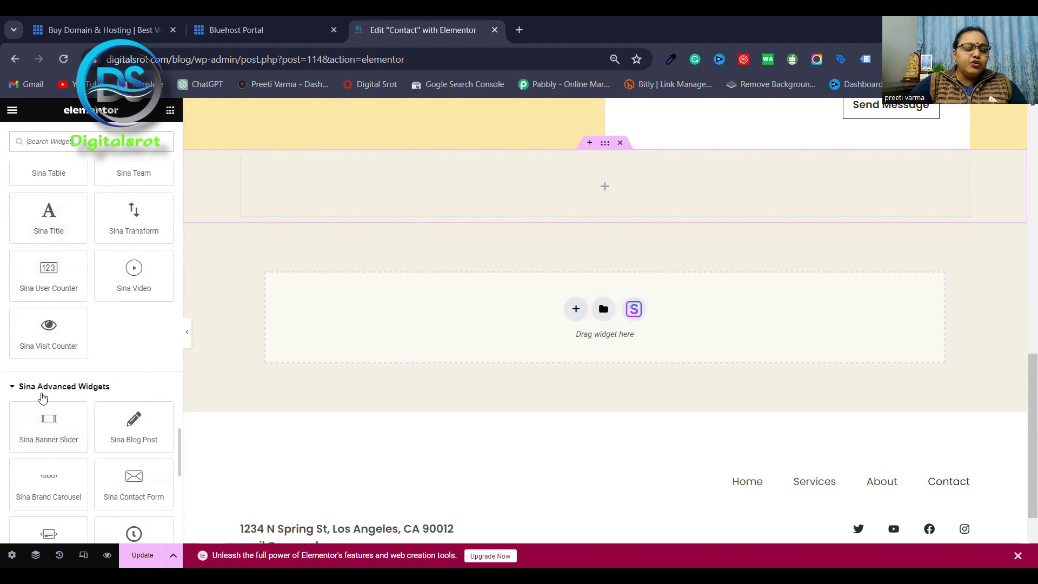
{"action": "scroll", "coordinate": [43, 471], "scroll_direction": "down", "scroll_amount": 1}
{"action": "scroll", "coordinate": [41, 487], "scroll_direction": "down", "scroll_amount": 2}
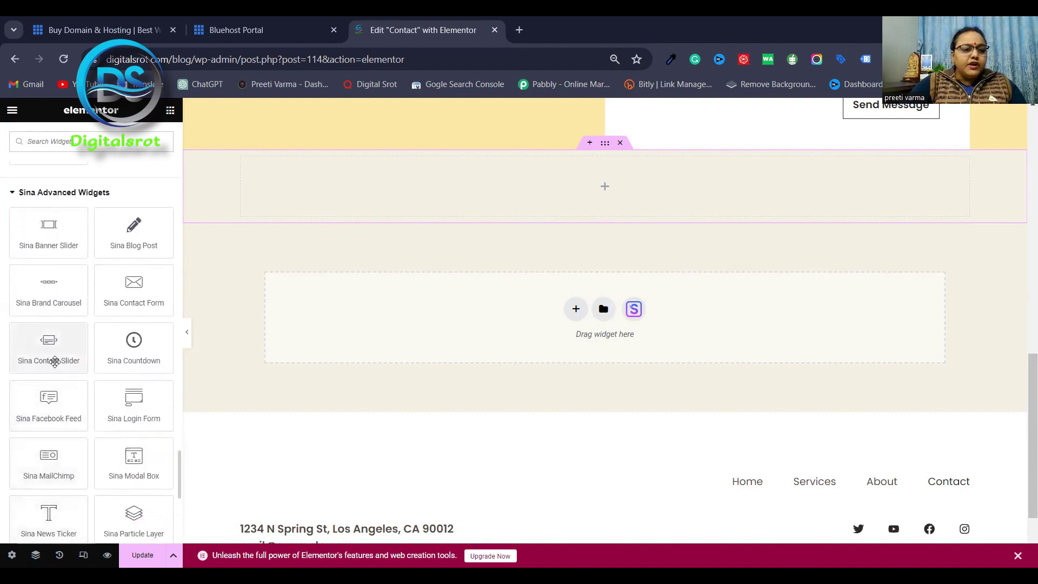
{"action": "left_click_drag", "start_coordinate": [48, 347], "coordinate": [459, 184]}
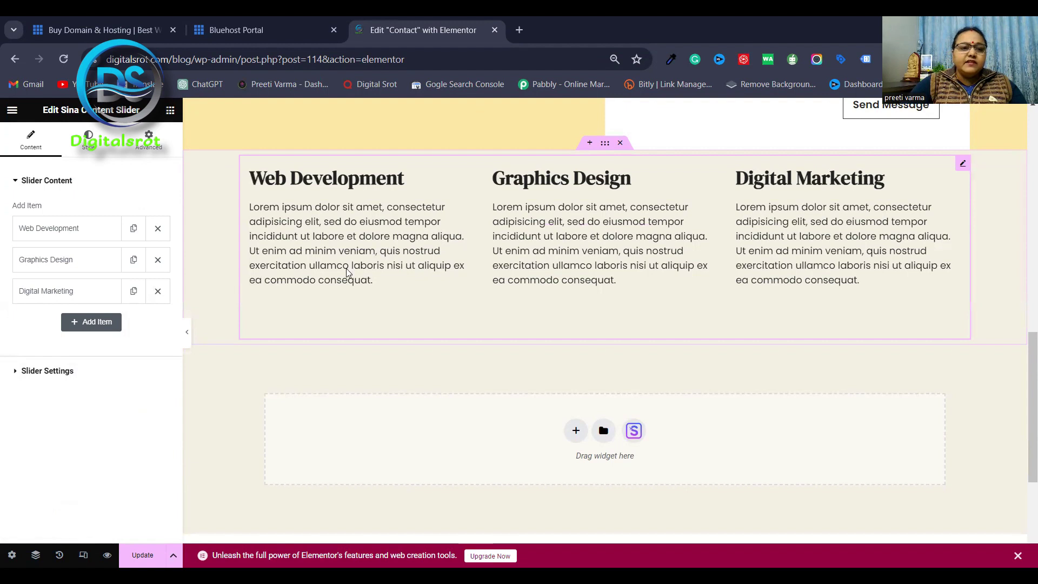
Set the content slider to show 1 item at a time and hide its navigation dots
{"action": "left_click", "coordinate": [52, 372]}
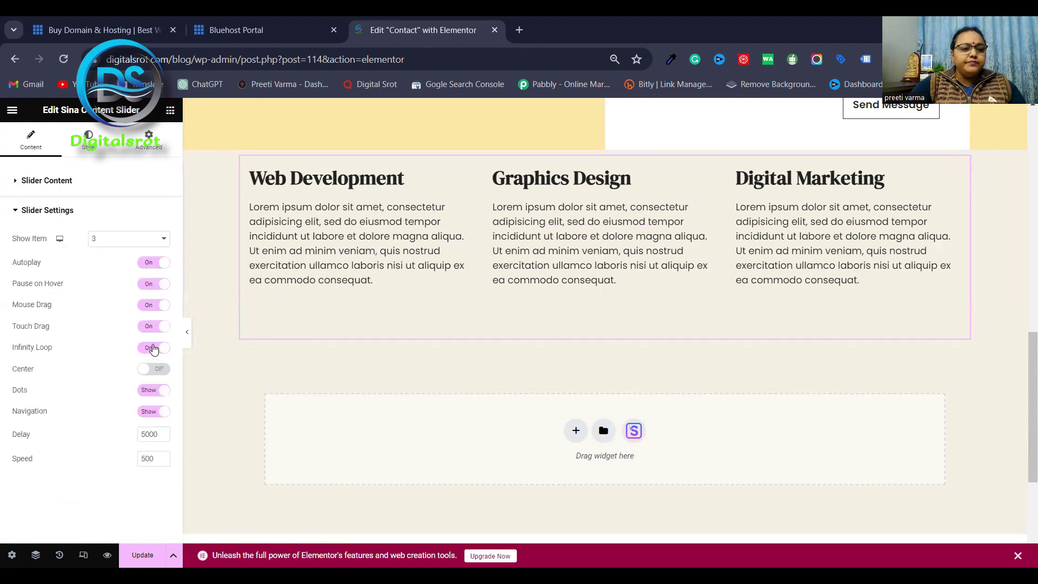
{"action": "left_click", "coordinate": [162, 242]}
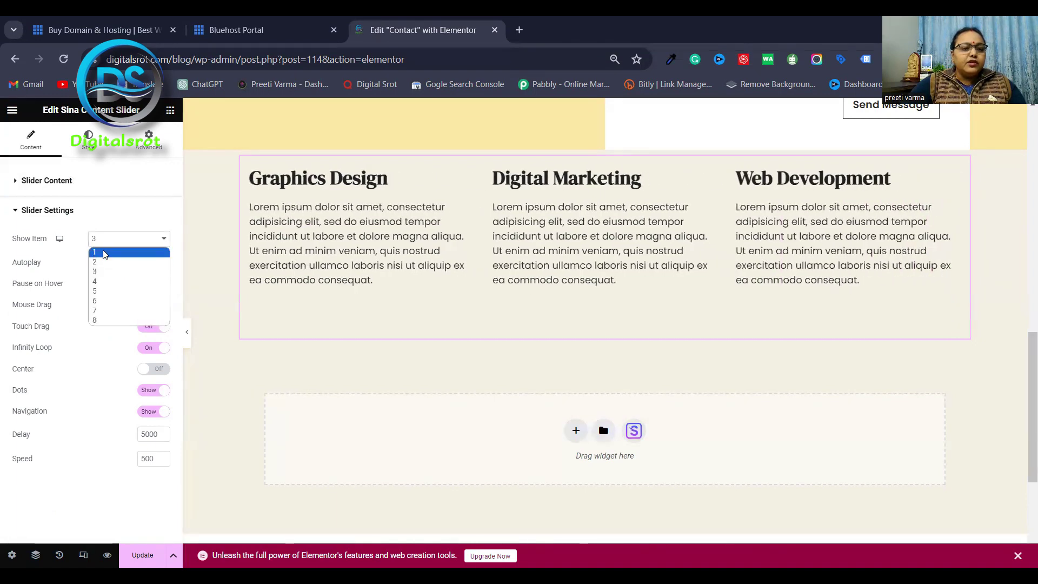
{"action": "left_click", "coordinate": [104, 254]}
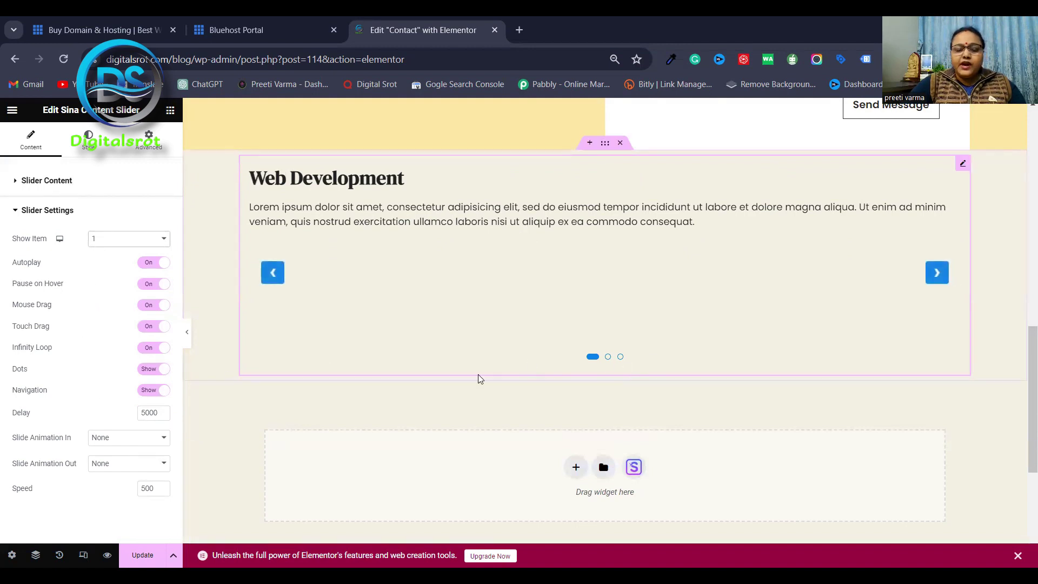
{"action": "left_click", "coordinate": [144, 372]}
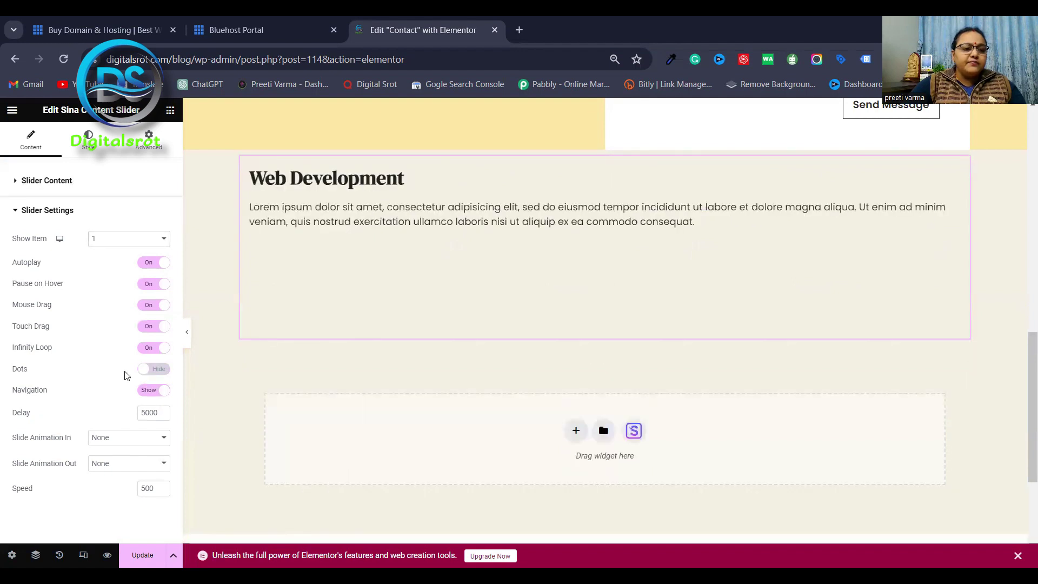